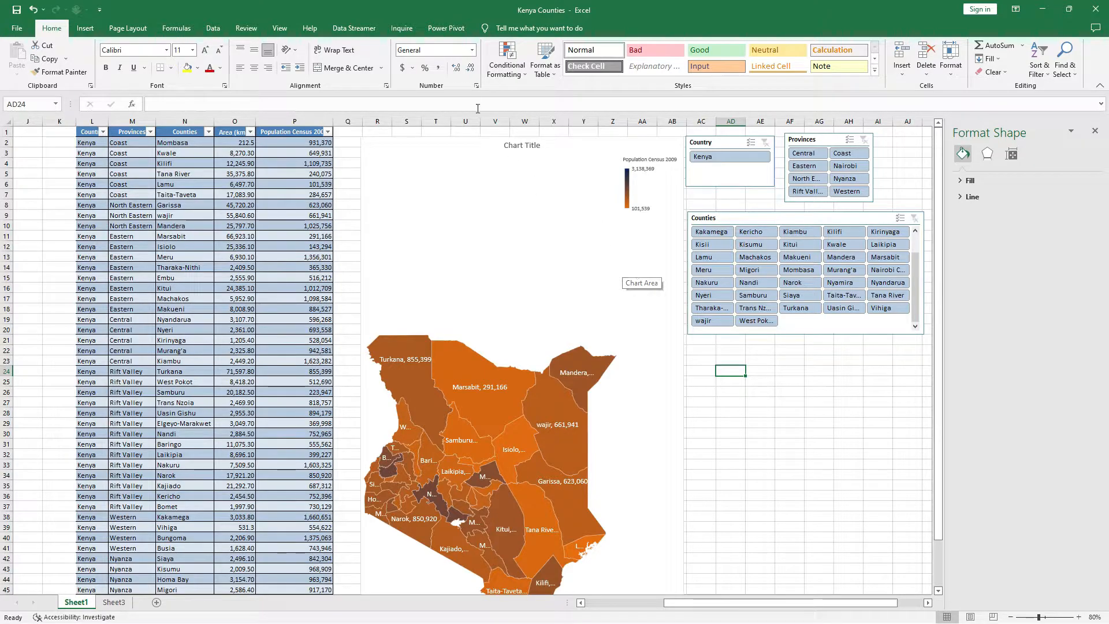
Filter the Kenya map chart by the country Kenya and the Western province using the slicers.
scroll(537, 462, down, 2)
mouse_move(544, 442)
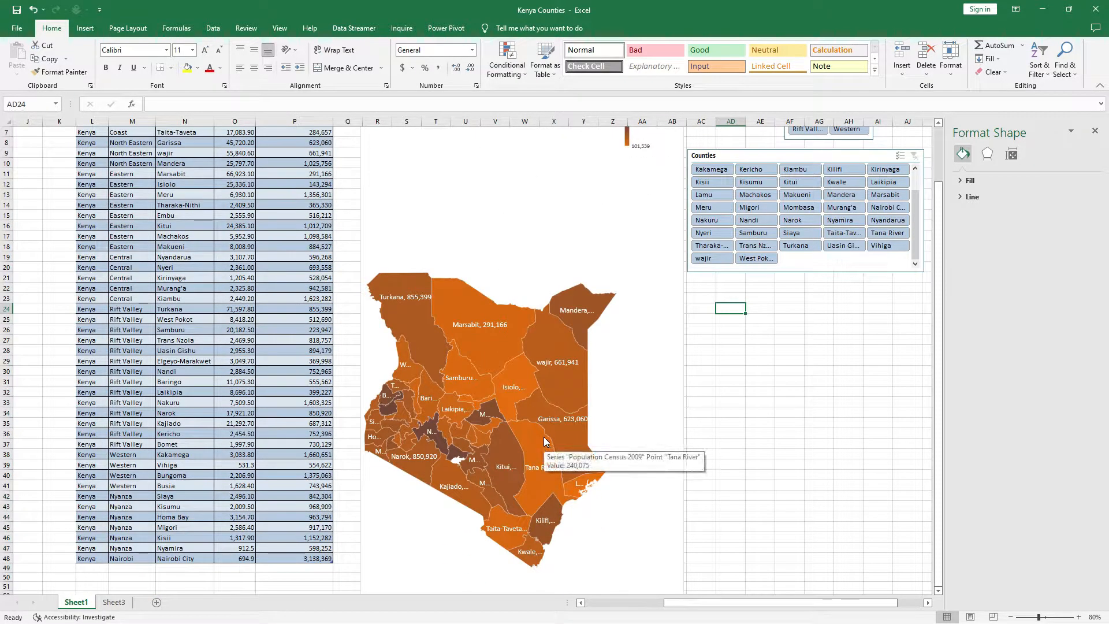
scroll(564, 285, up, 2)
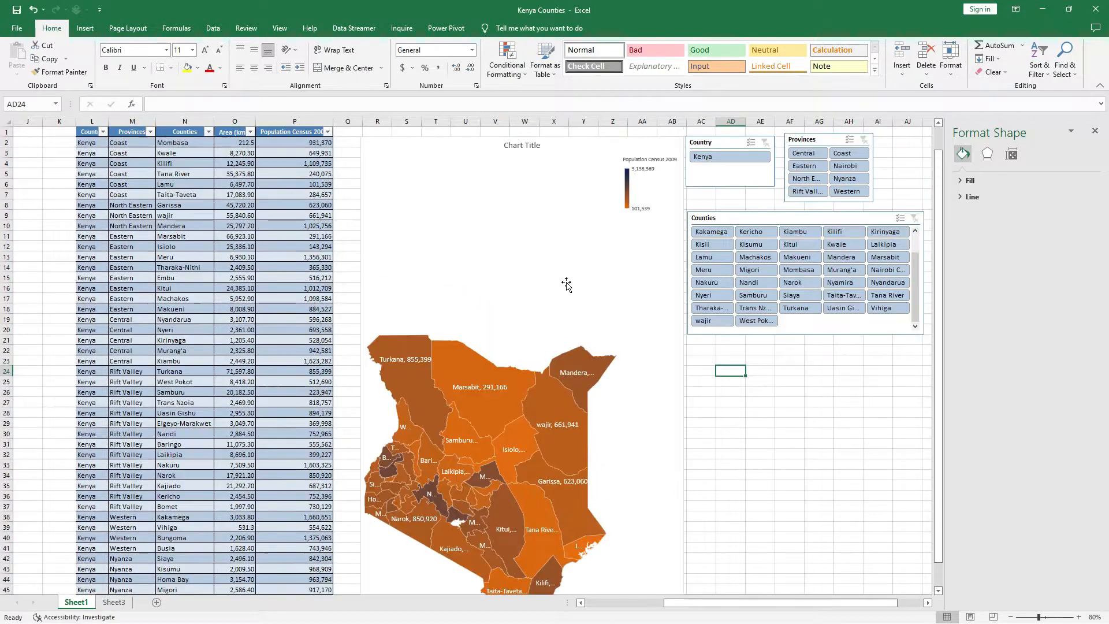
click(722, 155)
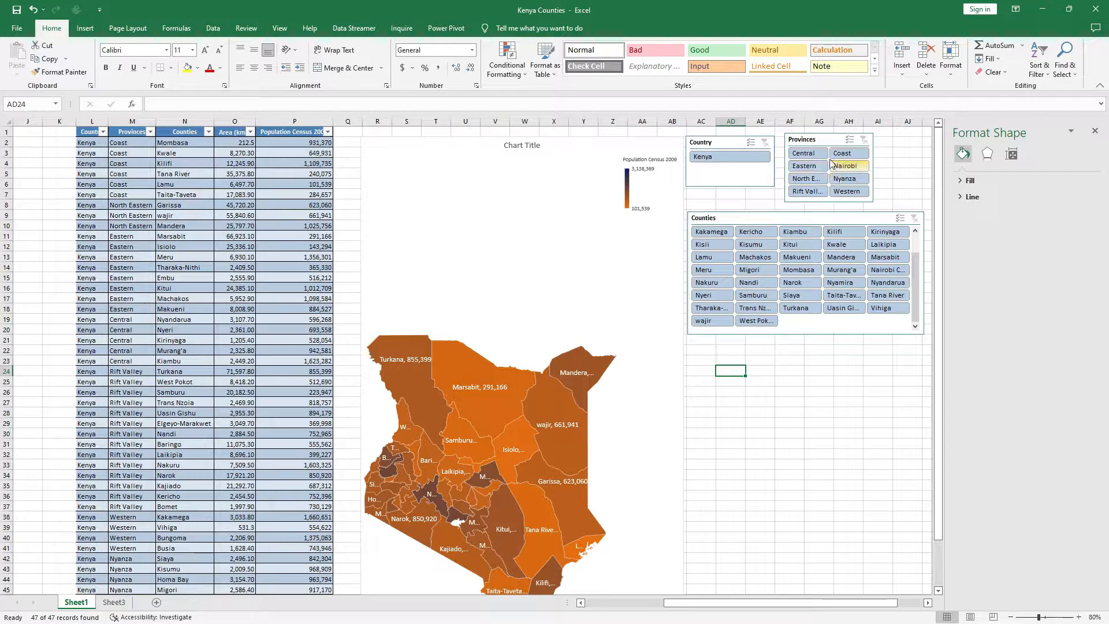
click(853, 192)
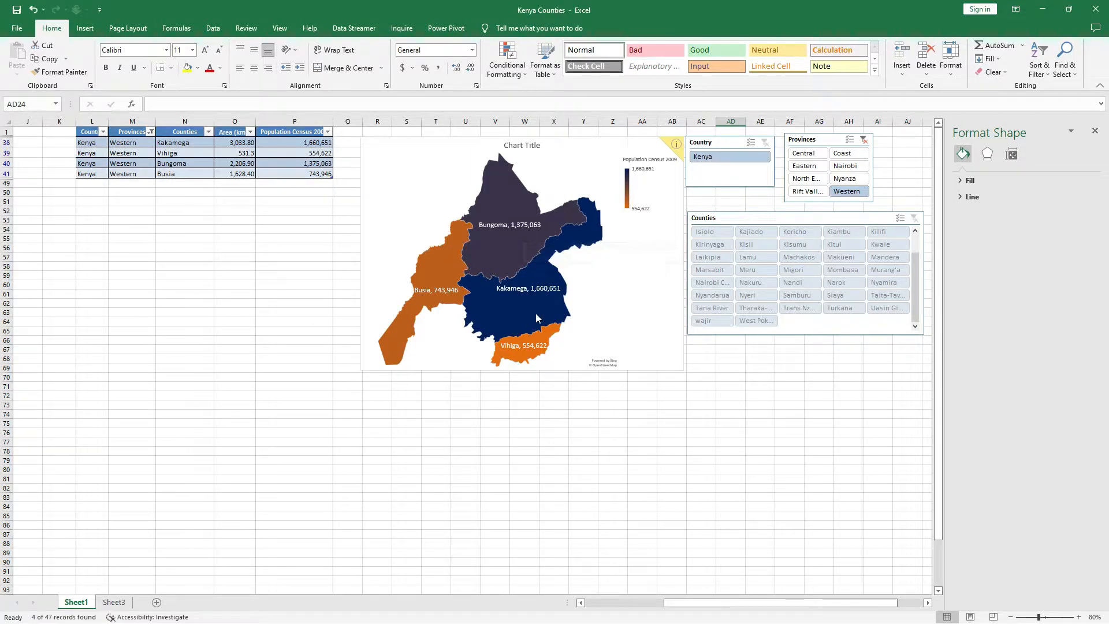
mouse_move(546, 307)
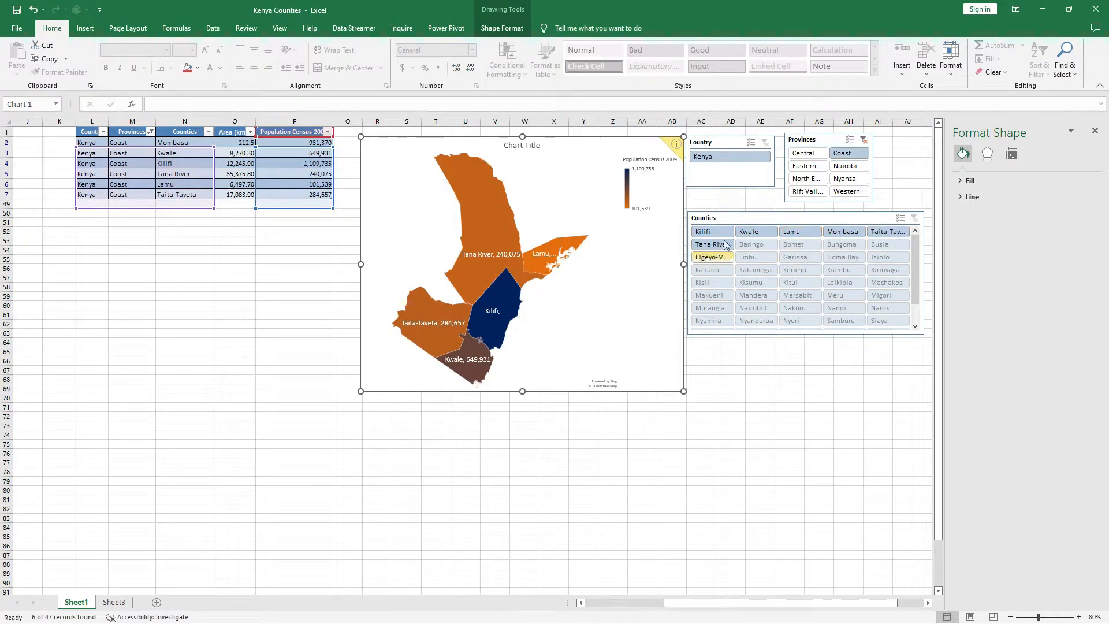
Show the Coast province counties Kilifi, Kwale, Lamu, Mombasa and Tana River on the map one at a time.
click(715, 232)
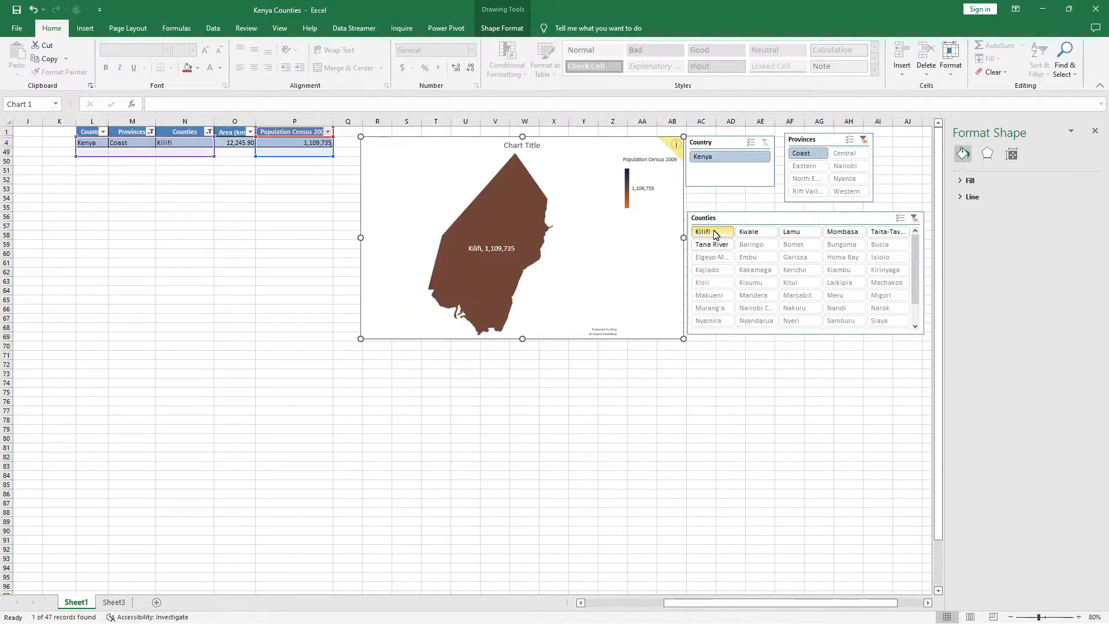
click(752, 232)
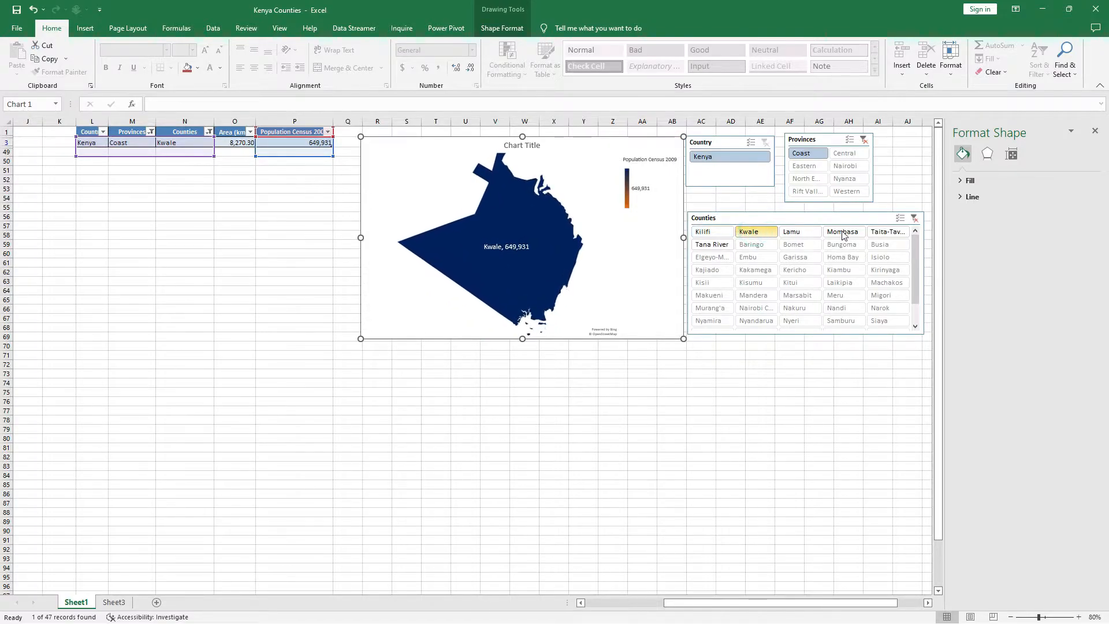
click(803, 233)
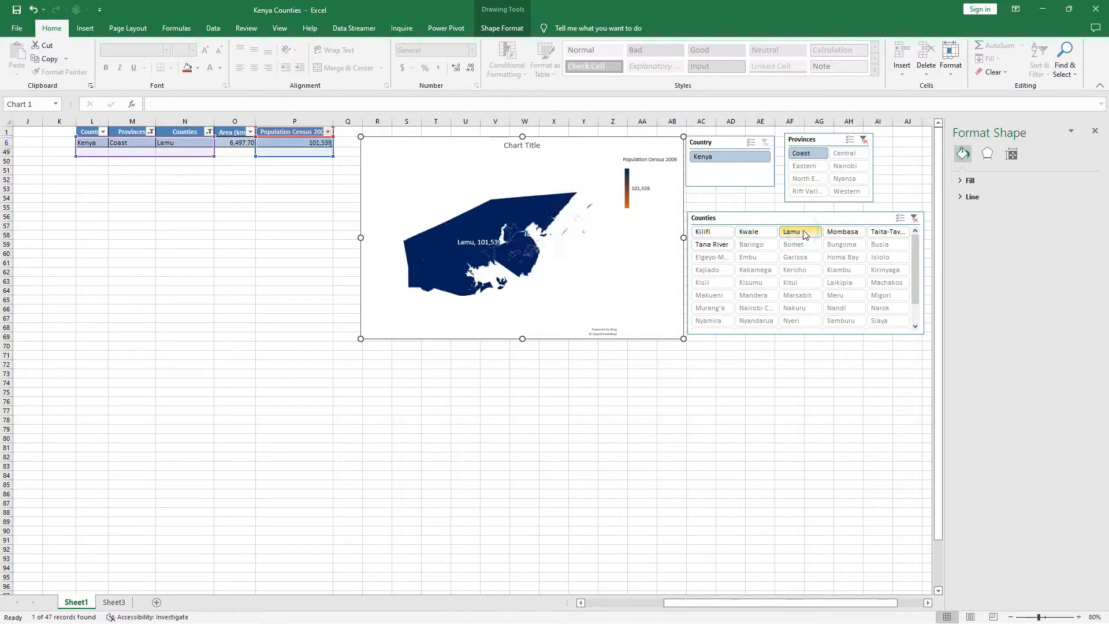
click(850, 234)
click(711, 244)
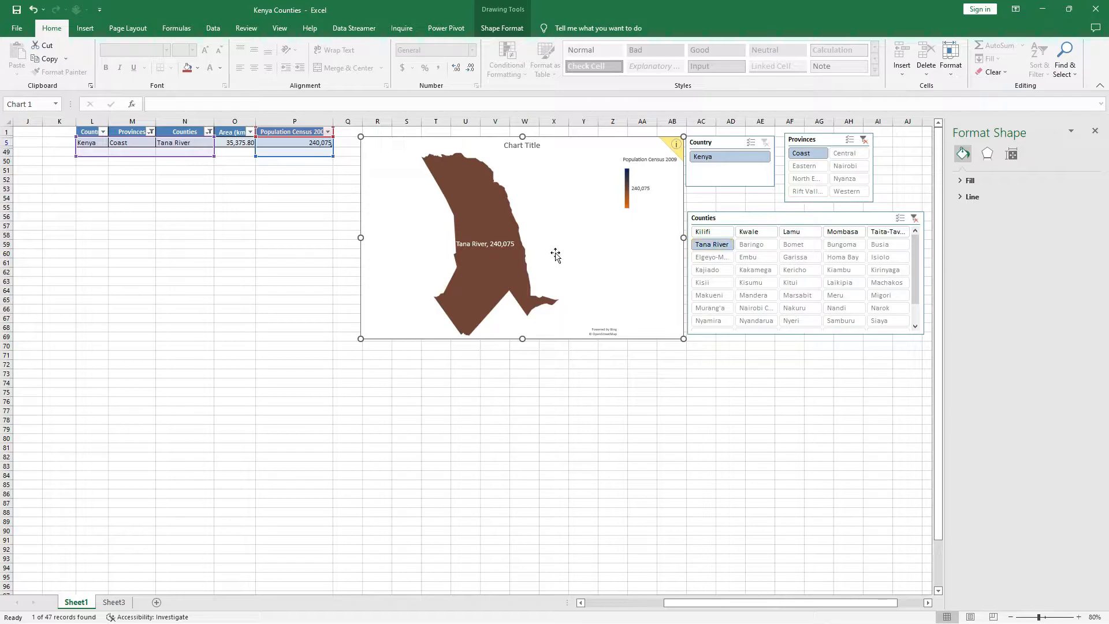
Clear the county filter, switch to Nyanza province, and show Homa Bay, Kisii, Kisumu, Migori and Nyamira one at a time.
click(914, 218)
click(850, 180)
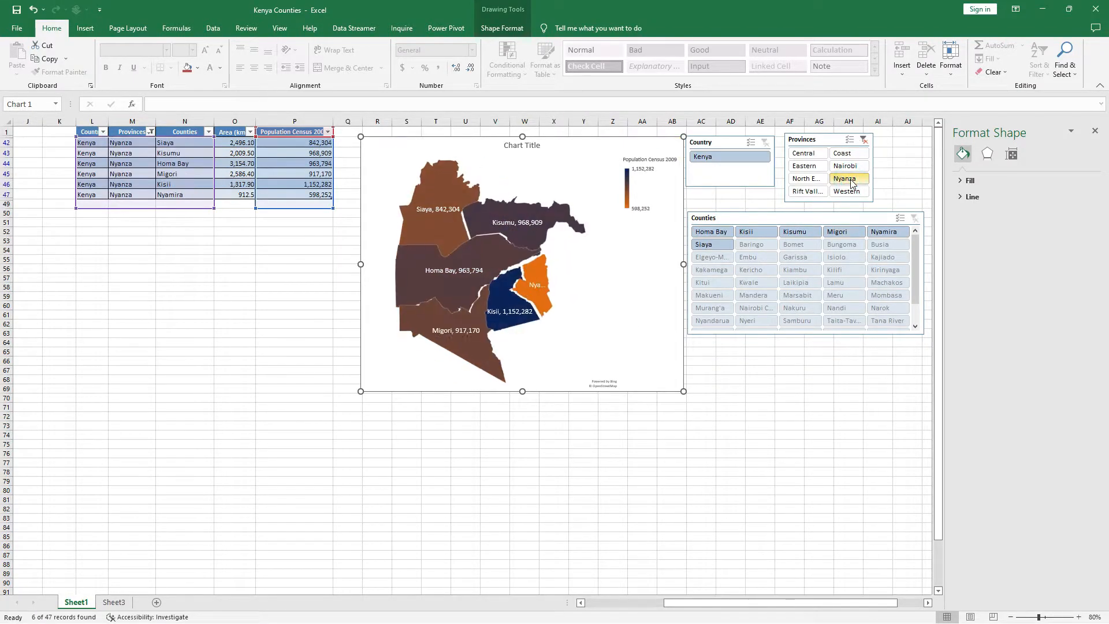
click(703, 233)
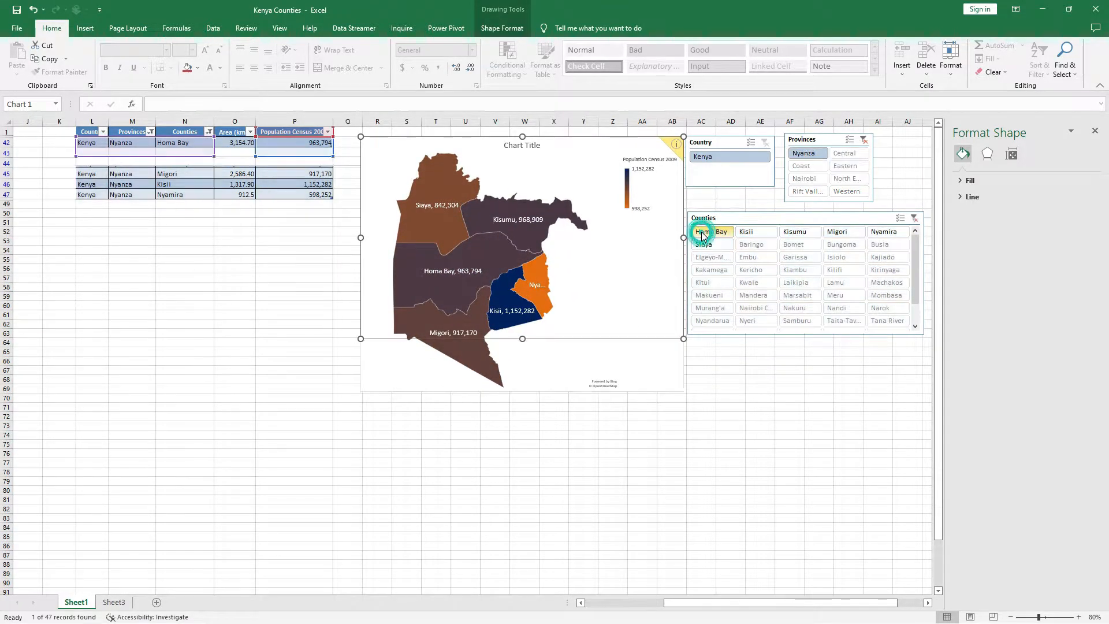
click(754, 232)
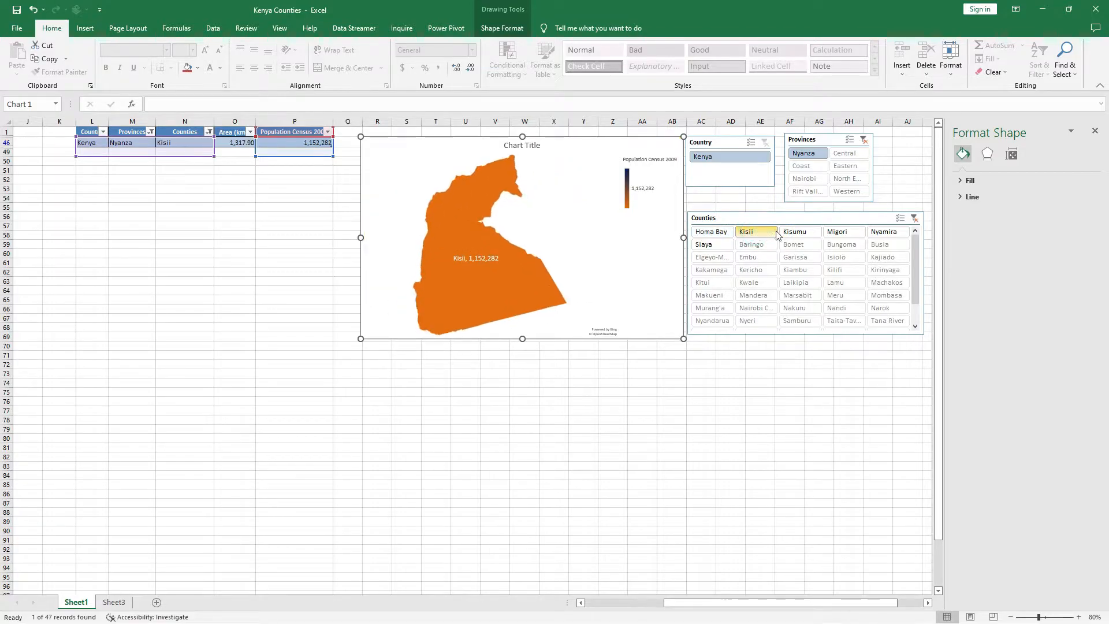
click(800, 232)
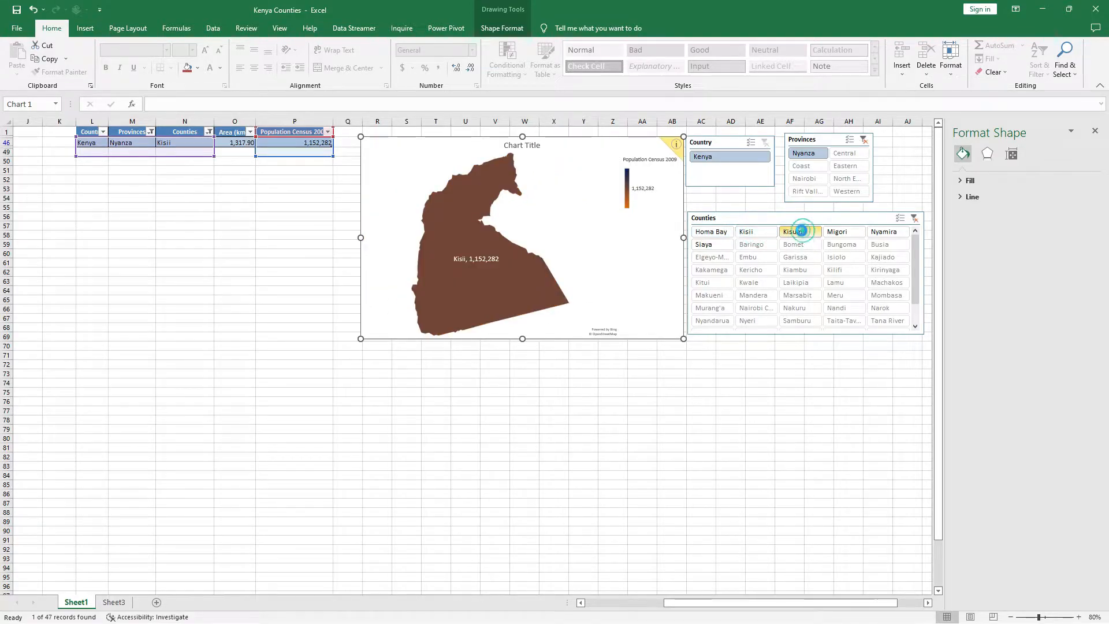
click(839, 234)
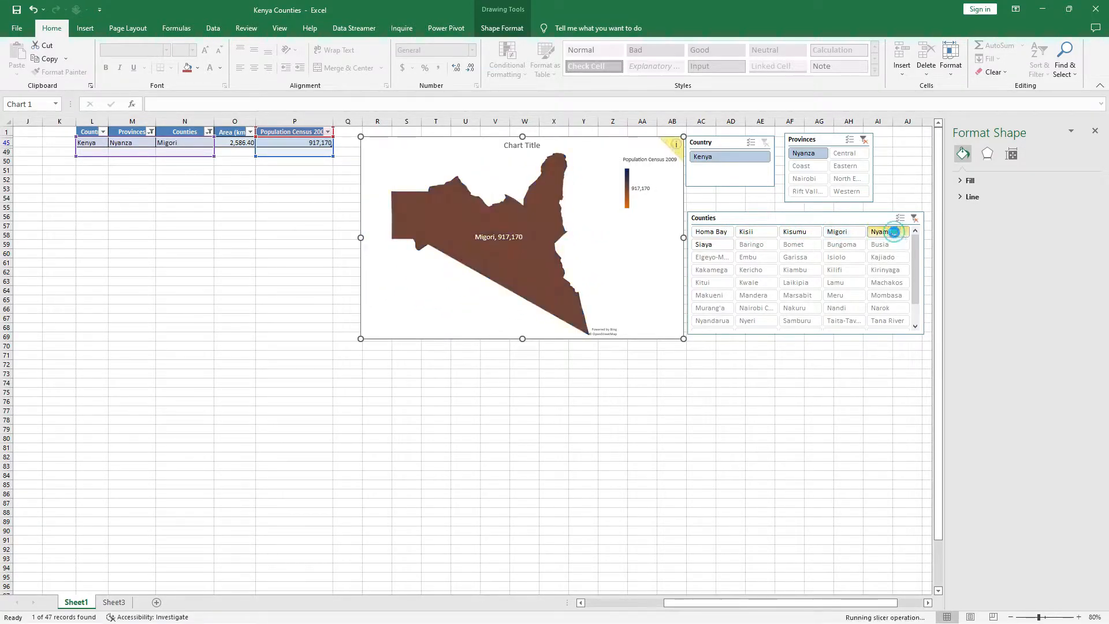
click(889, 231)
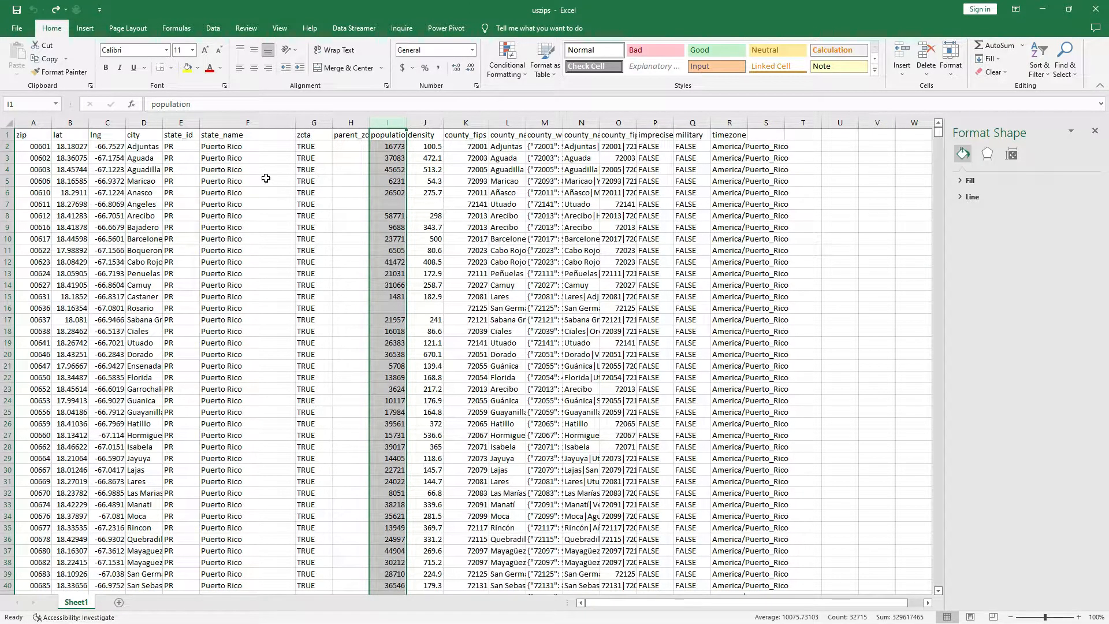
Convert the US zip code data in A1:R33789 into a table with headers.
click(239, 122)
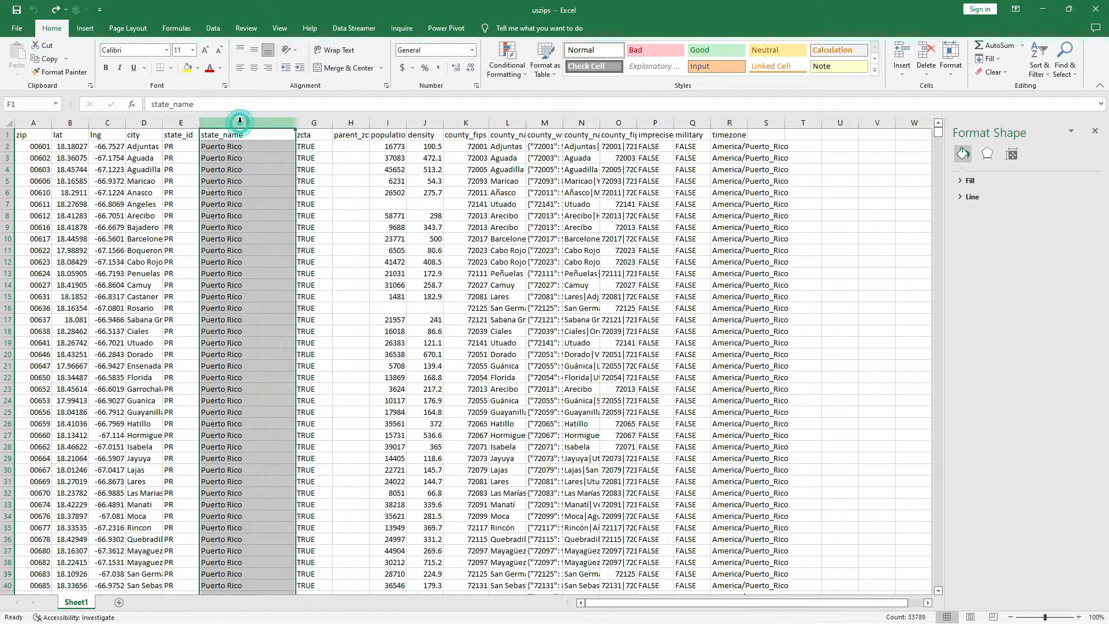
click(387, 123)
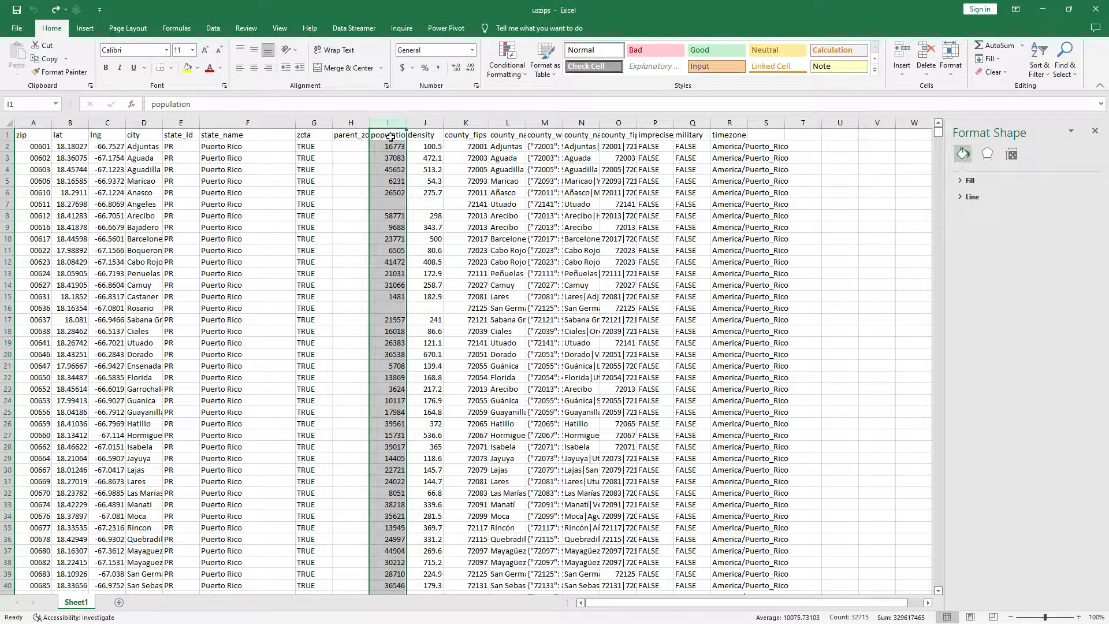
click(45, 137)
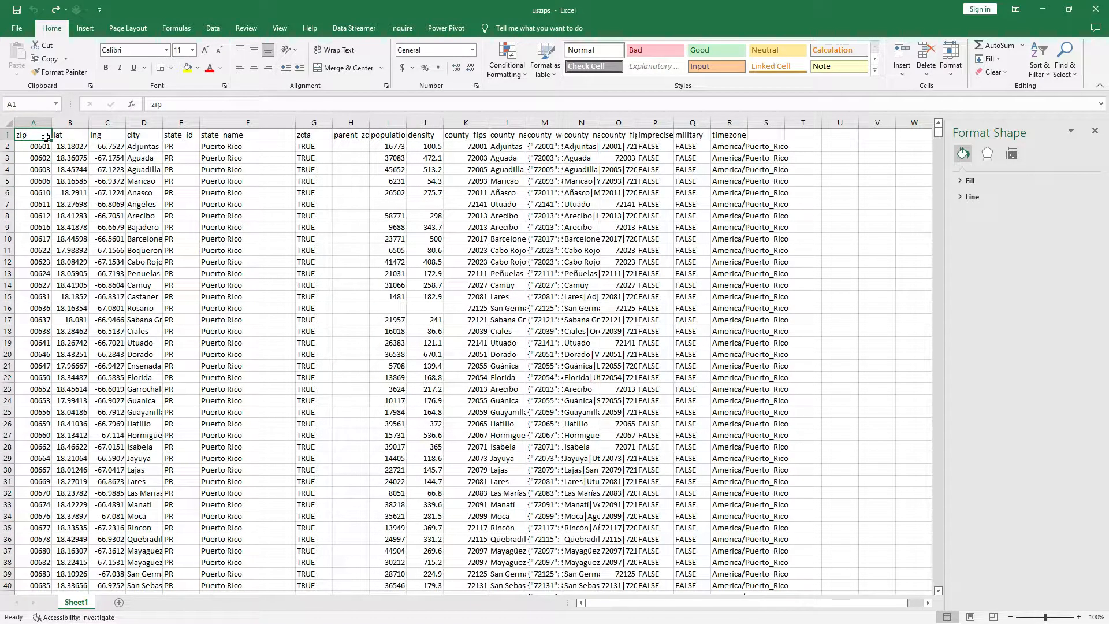
click(83, 30)
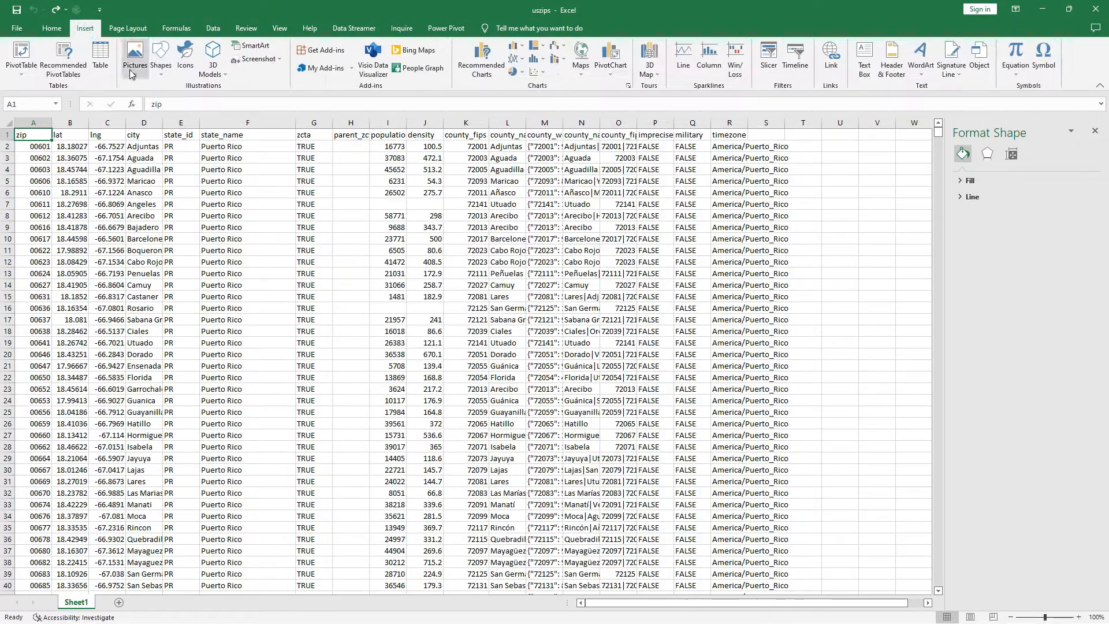
click(100, 58)
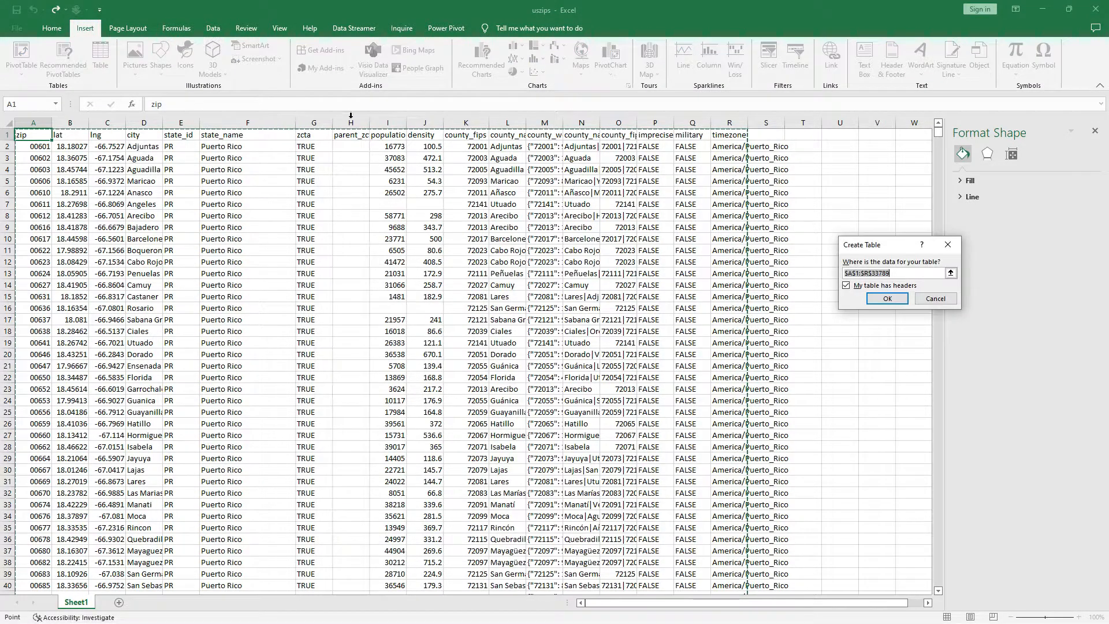
click(887, 298)
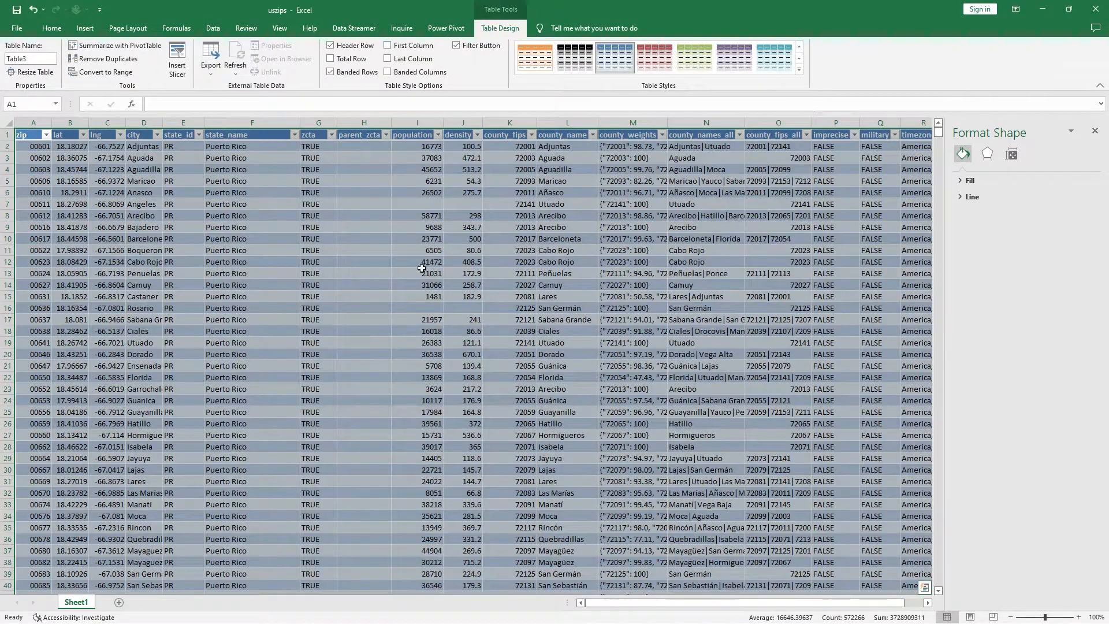
Create a PivotTable from the zip code table on a new worksheet, with the data added to the Data Model.
click(24, 135)
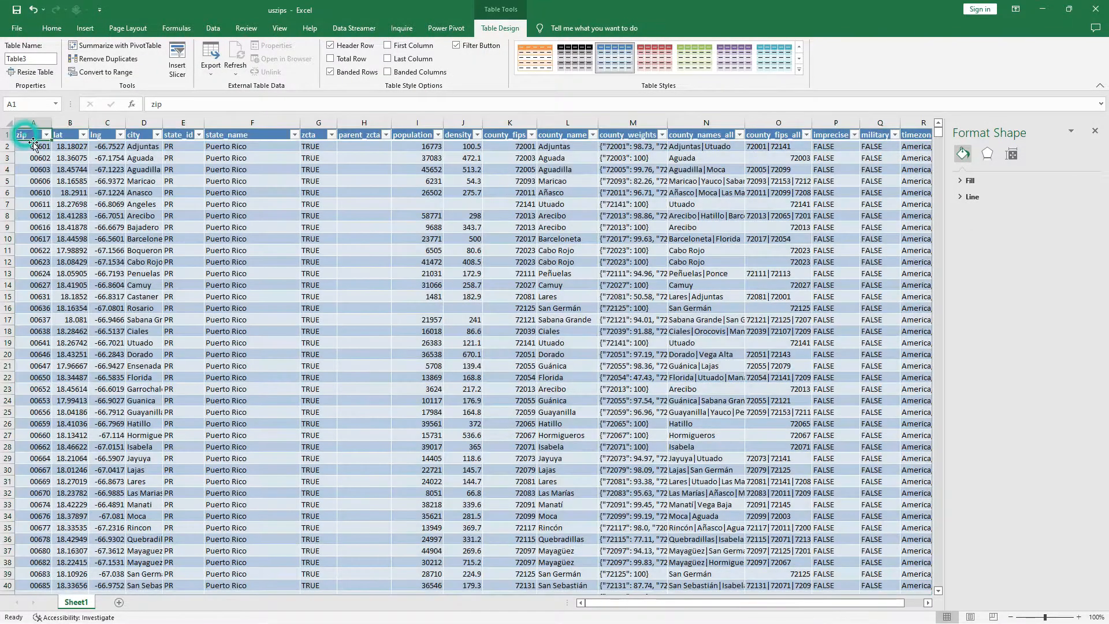
click(86, 29)
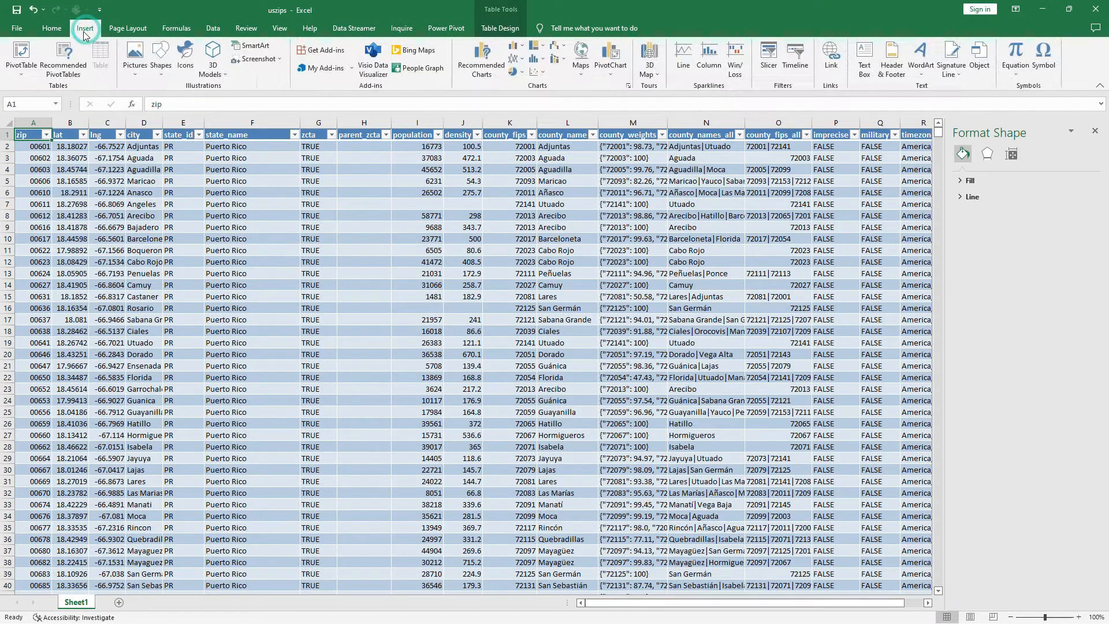
click(21, 52)
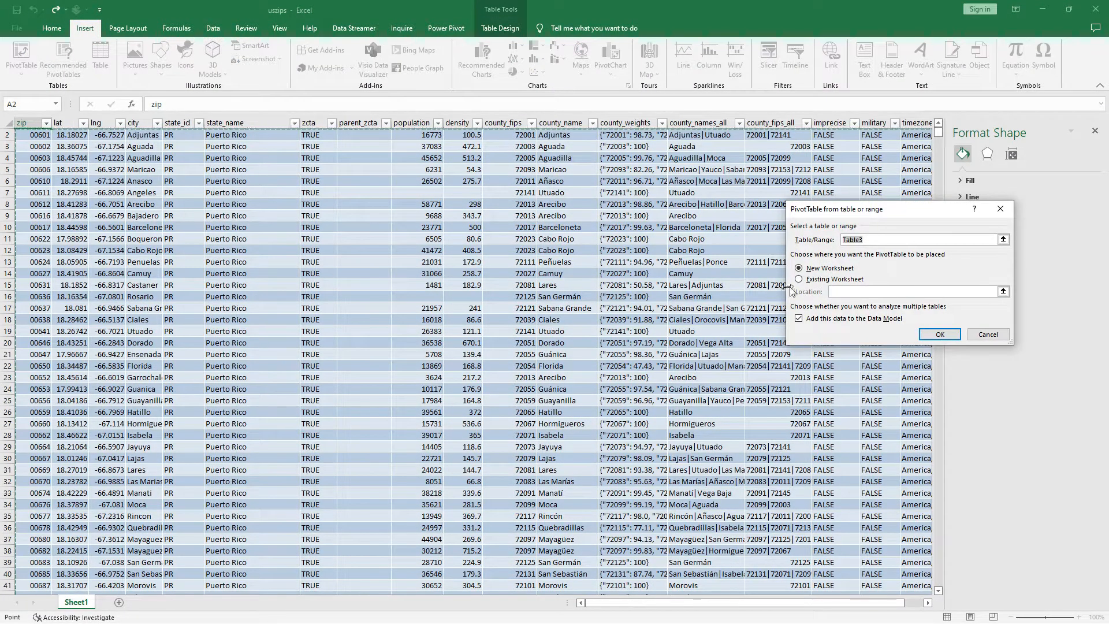
click(799, 280)
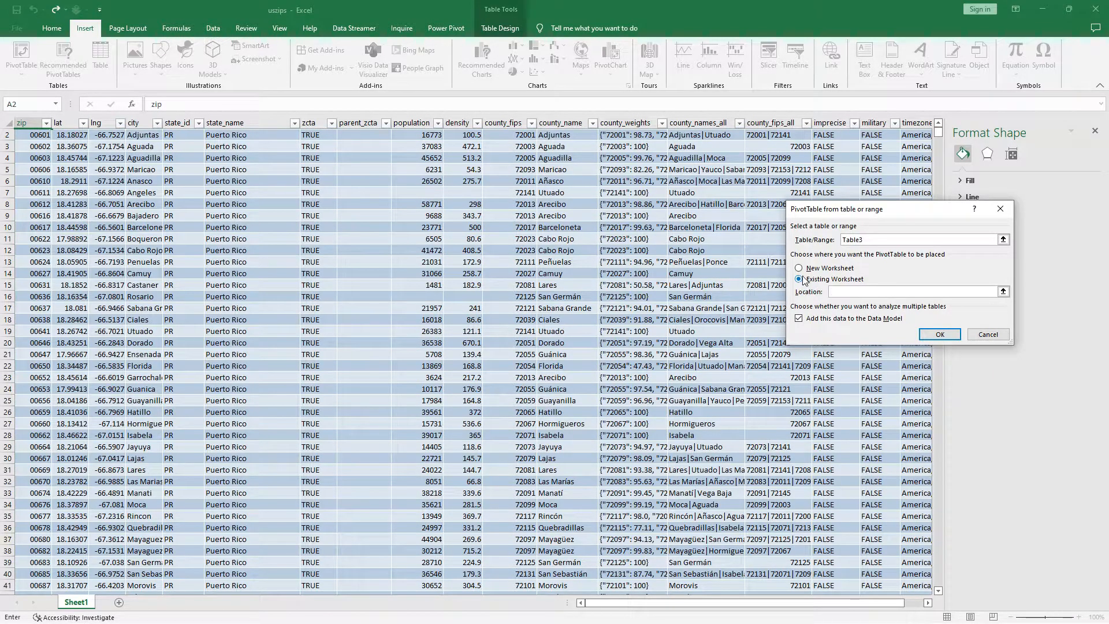
click(799, 269)
click(939, 335)
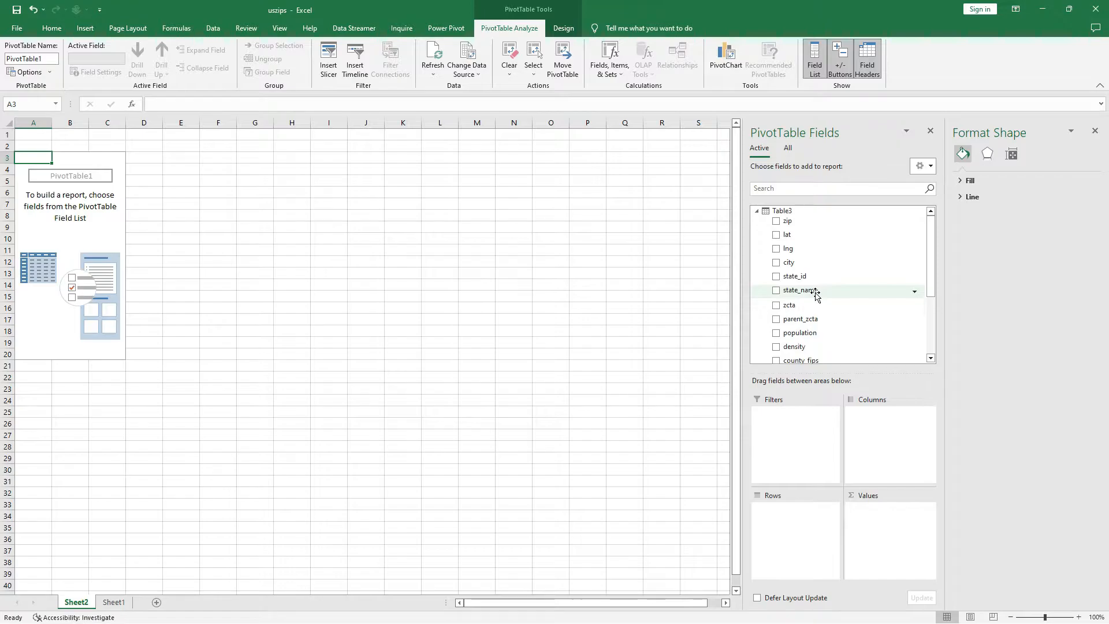
Add state_name to the PivotTable's rows and population to its values as a sum.
drag(812, 290, 800, 516)
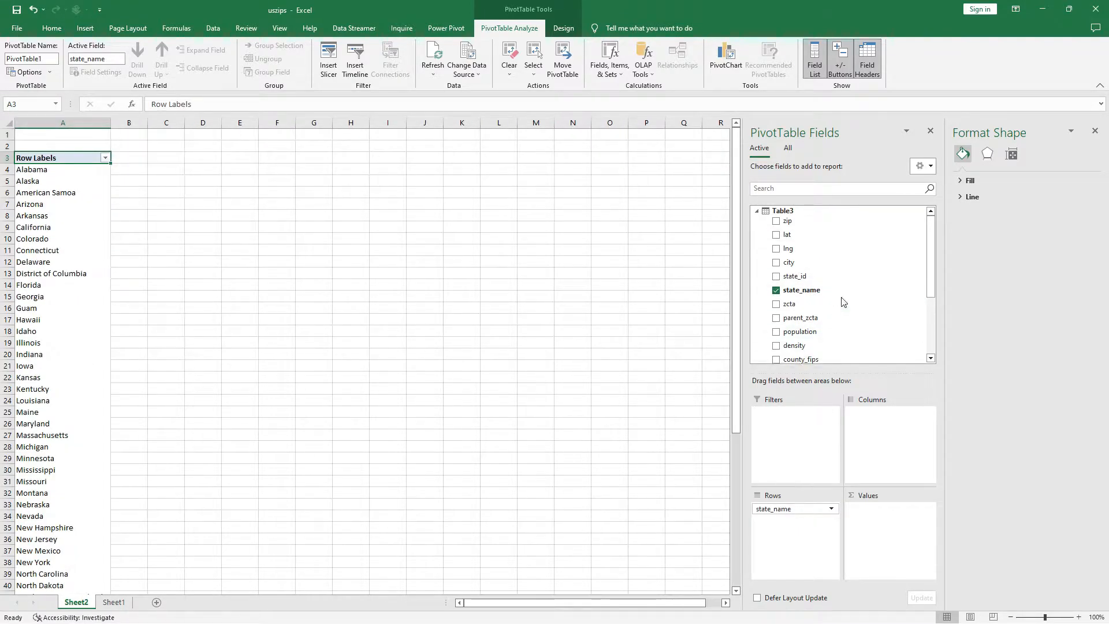
scroll(819, 341, down, 3)
scroll(810, 271, up, 1)
drag(806, 252, 886, 519)
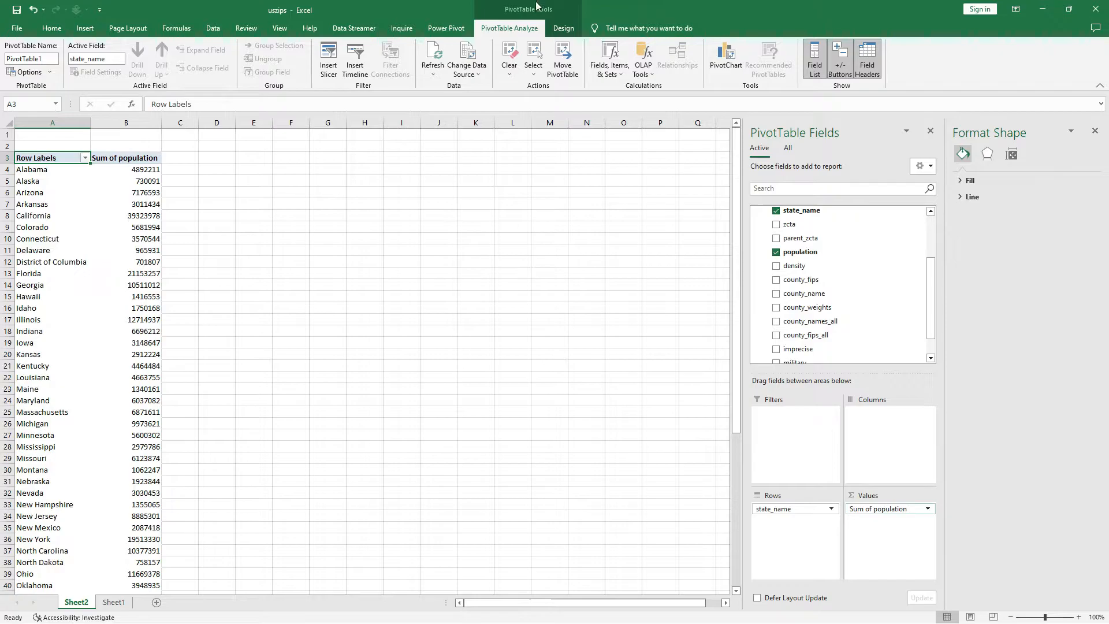
scroll(110, 214, down, 9)
scroll(116, 216, up, 9)
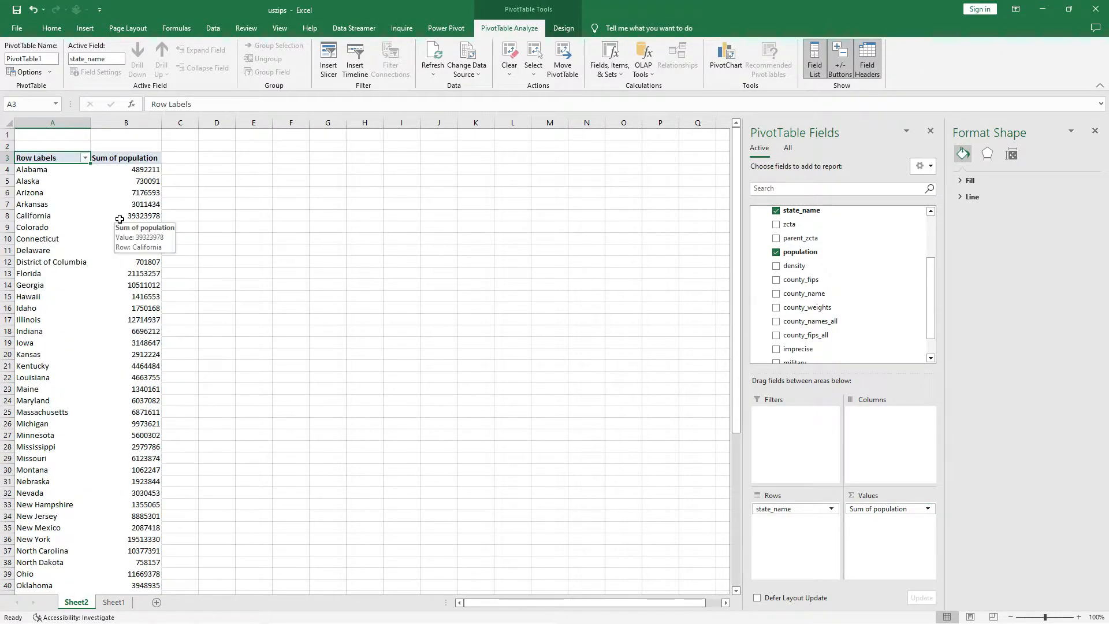
Copy the PivotTable's state names and populations from Alabama to Wyoming and paste them as values starting at cell D4.
click(33, 170)
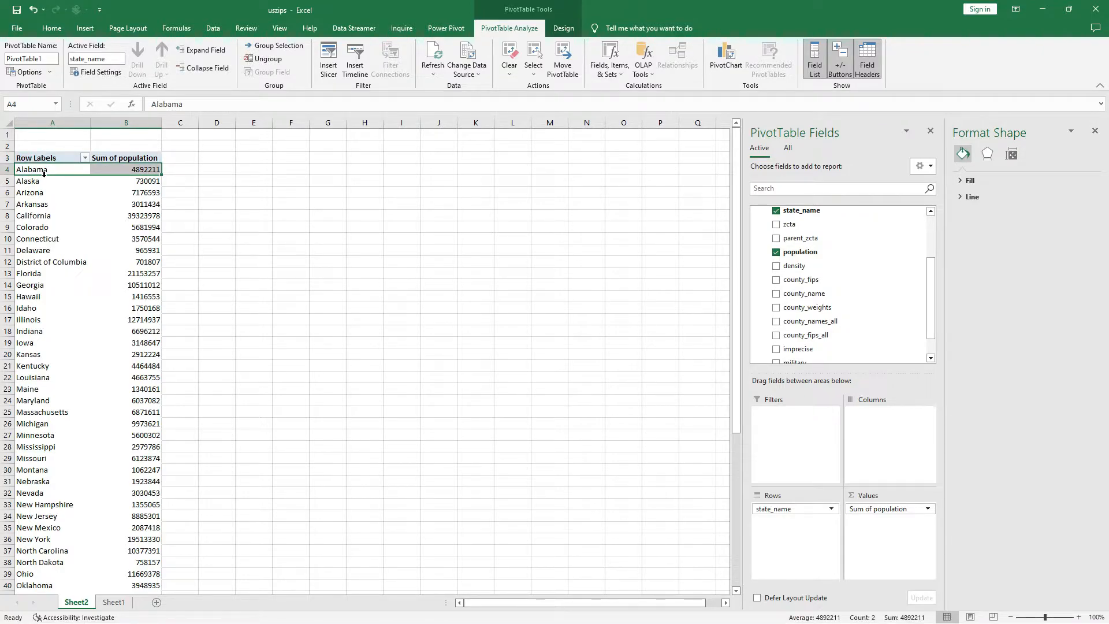
key(ctrl+shift+Down)
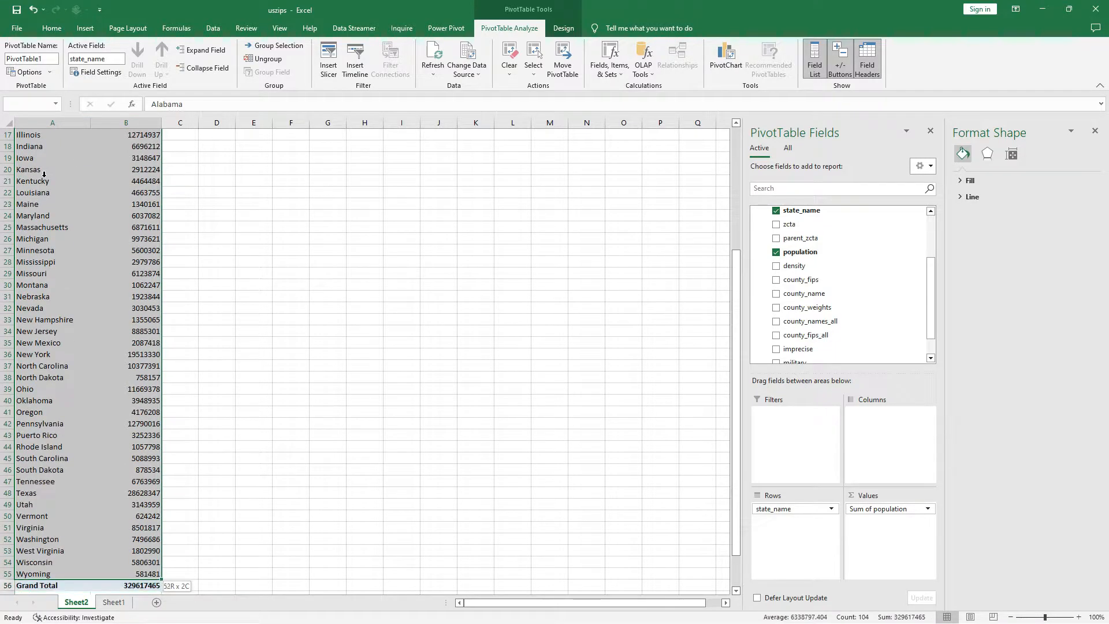
scroll(76, 180, up, 6)
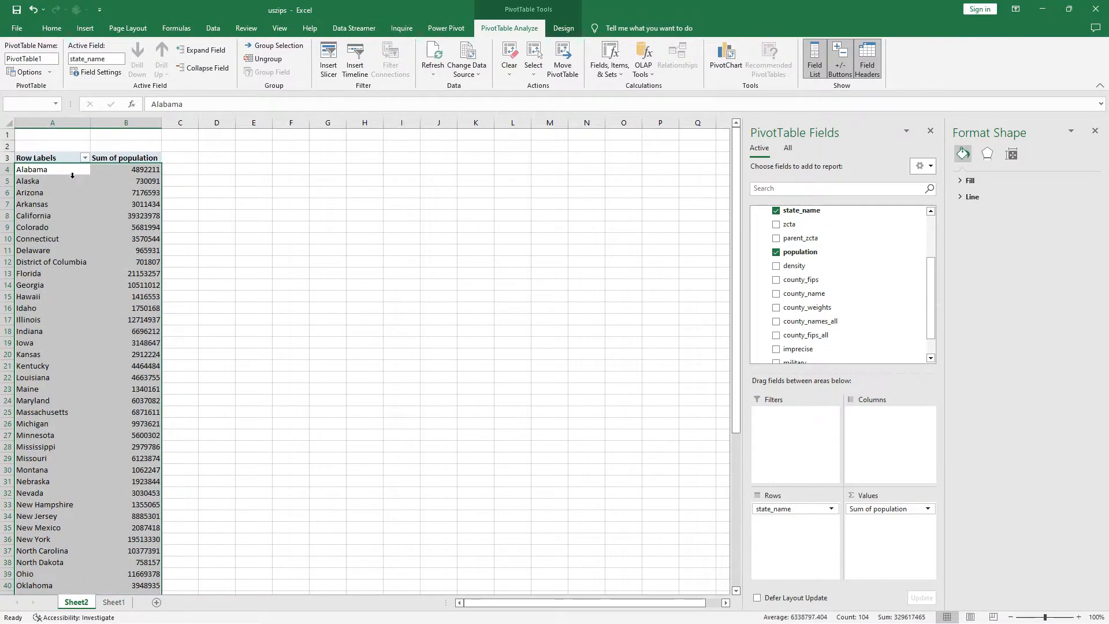
right_click(53, 173)
click(81, 209)
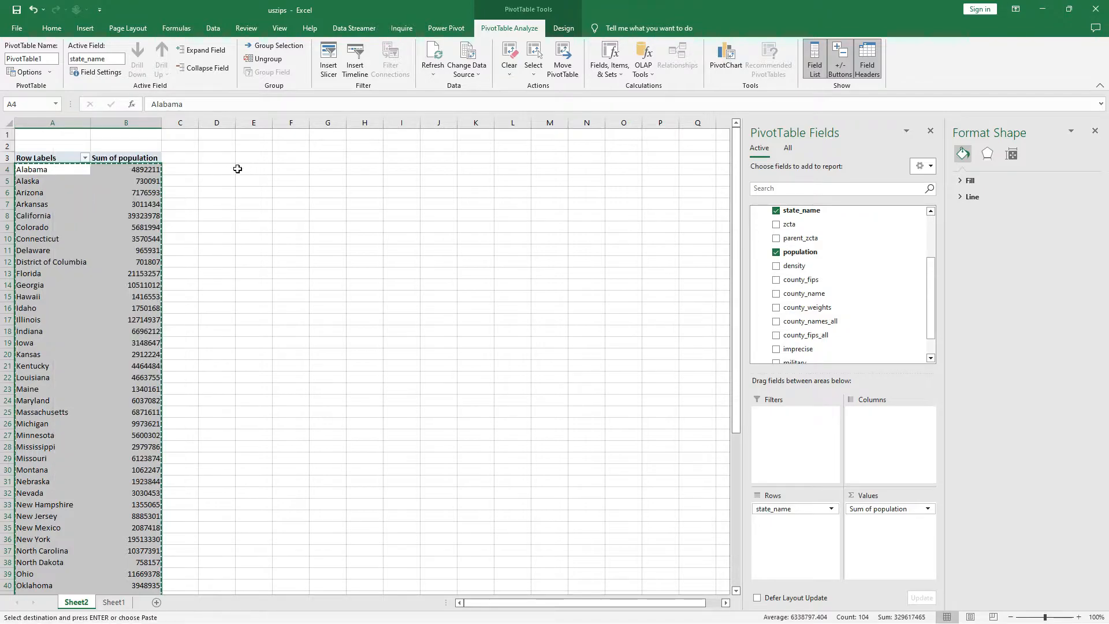
click(217, 172)
right_click(217, 171)
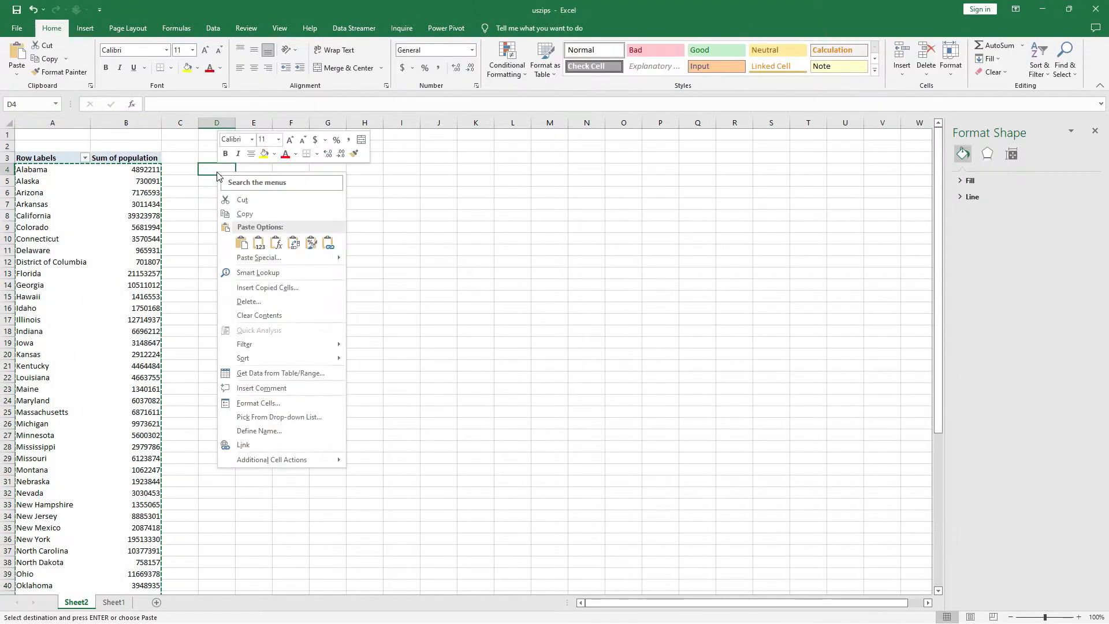
click(265, 248)
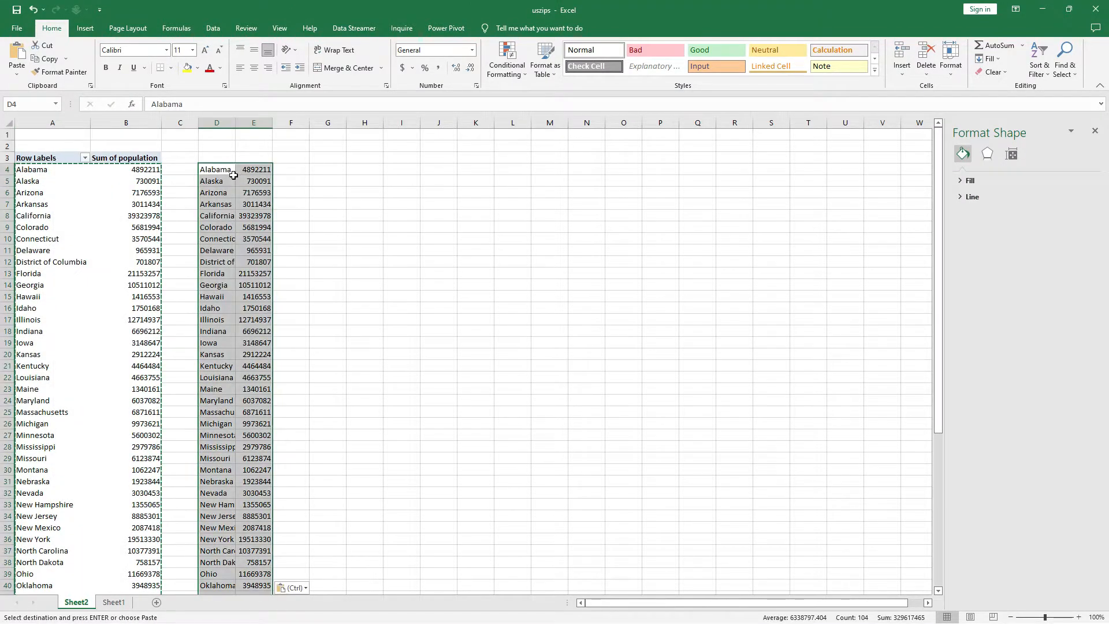
click(85, 28)
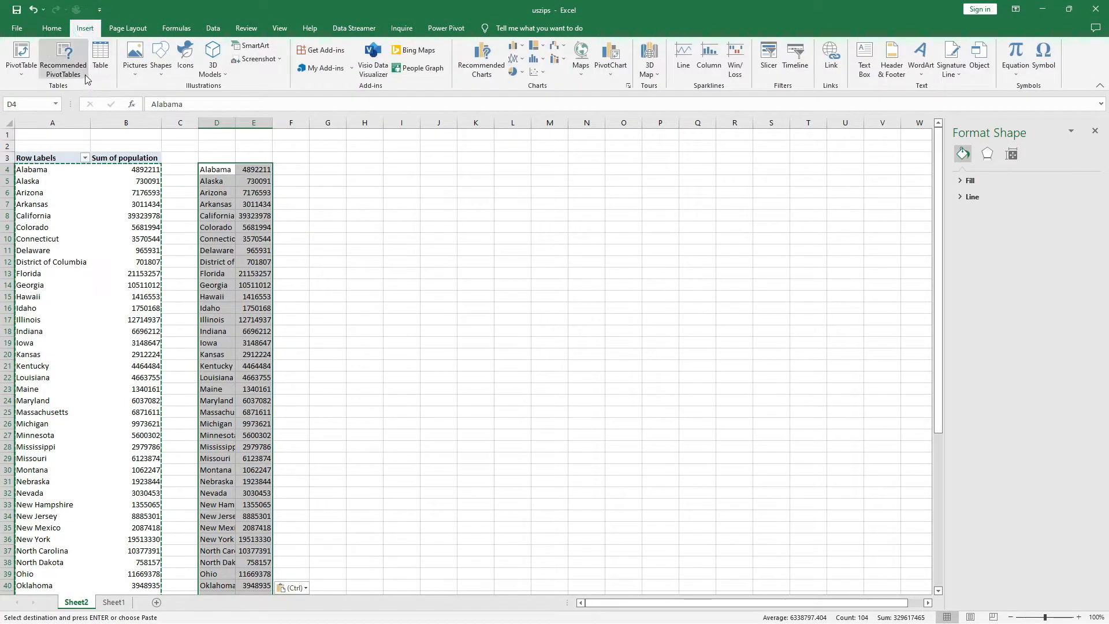
click(102, 65)
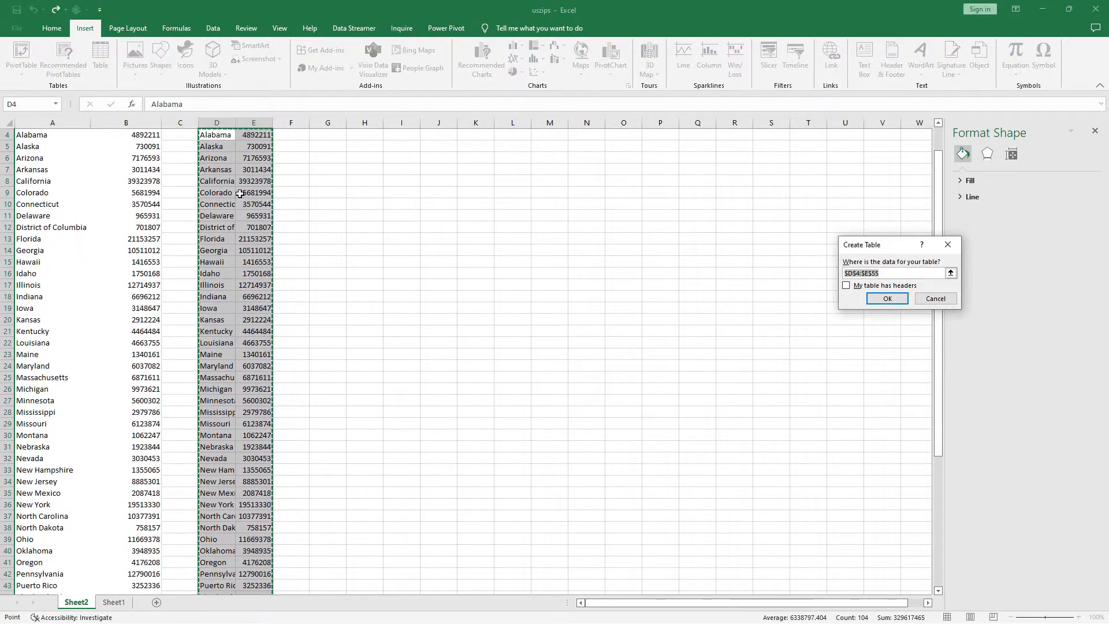
click(847, 285)
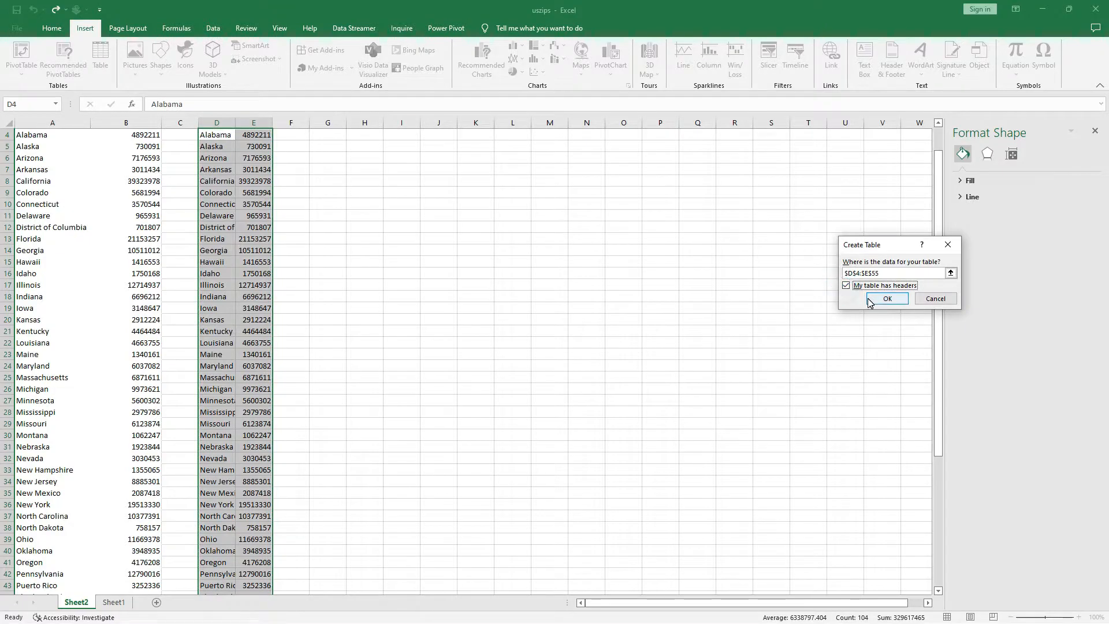
click(846, 289)
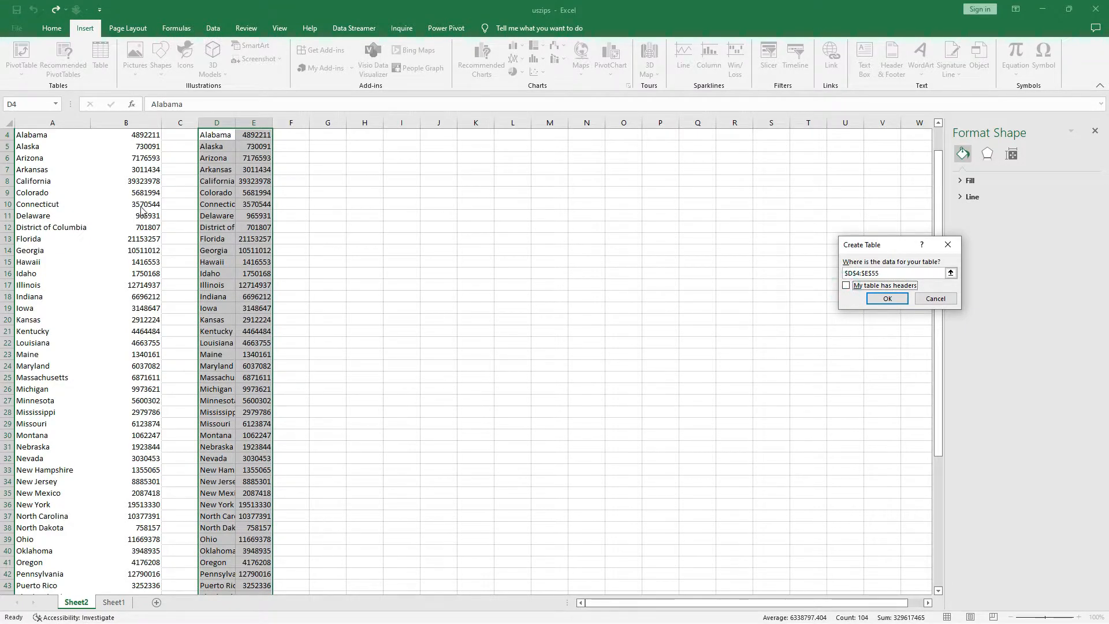
click(948, 244)
Add the headers State in D3 and Population in E3 above the pasted state data.
scroll(257, 183, up, 1)
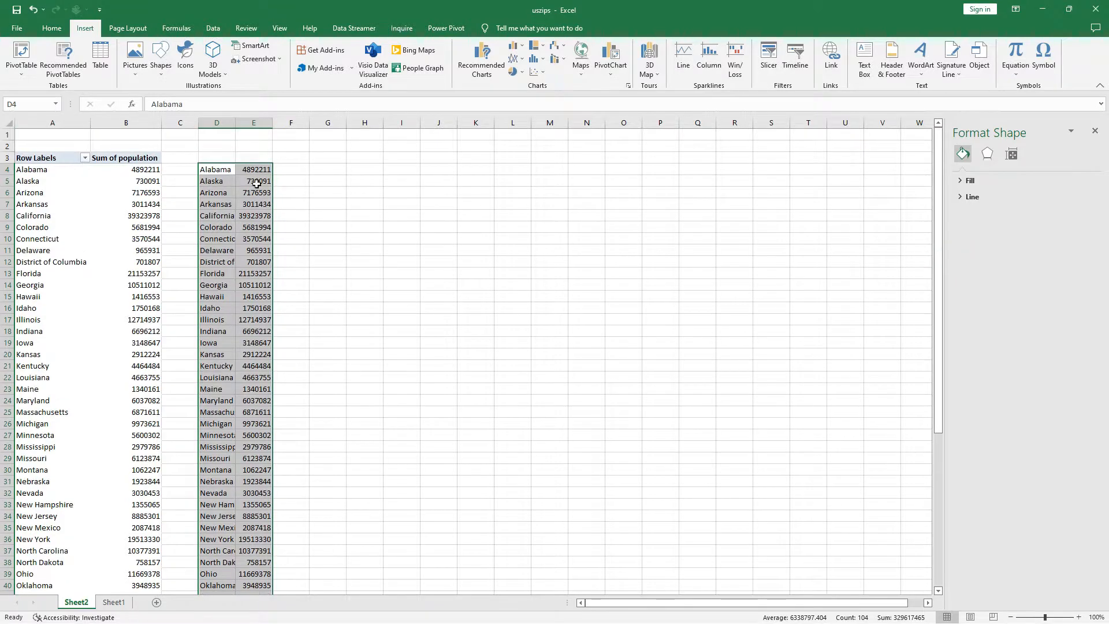
click(226, 159)
text(State)
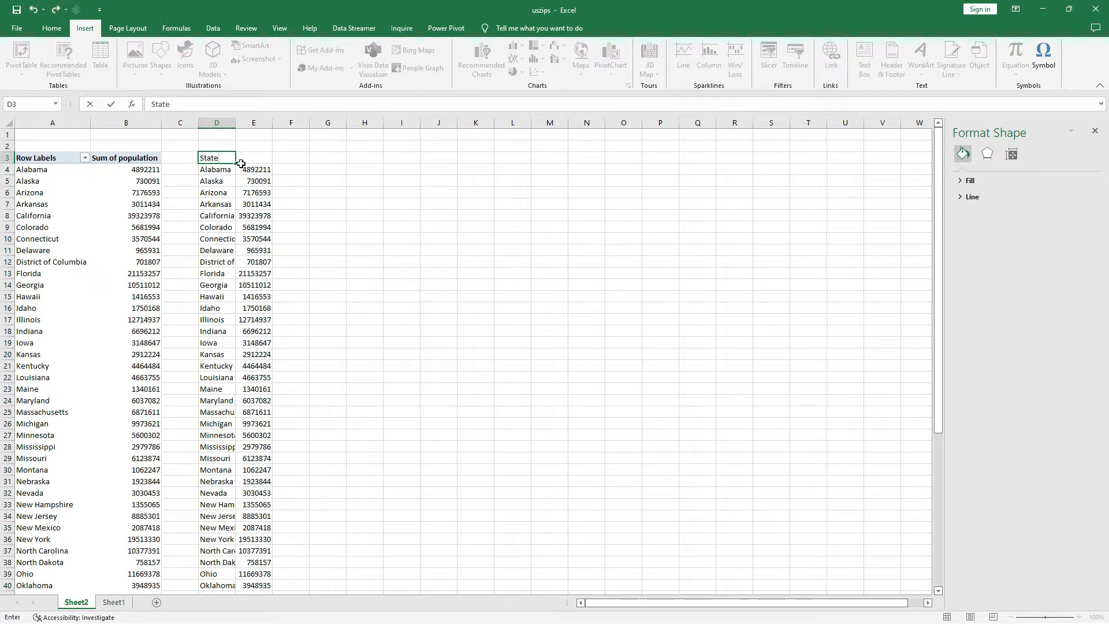
key(Tab)
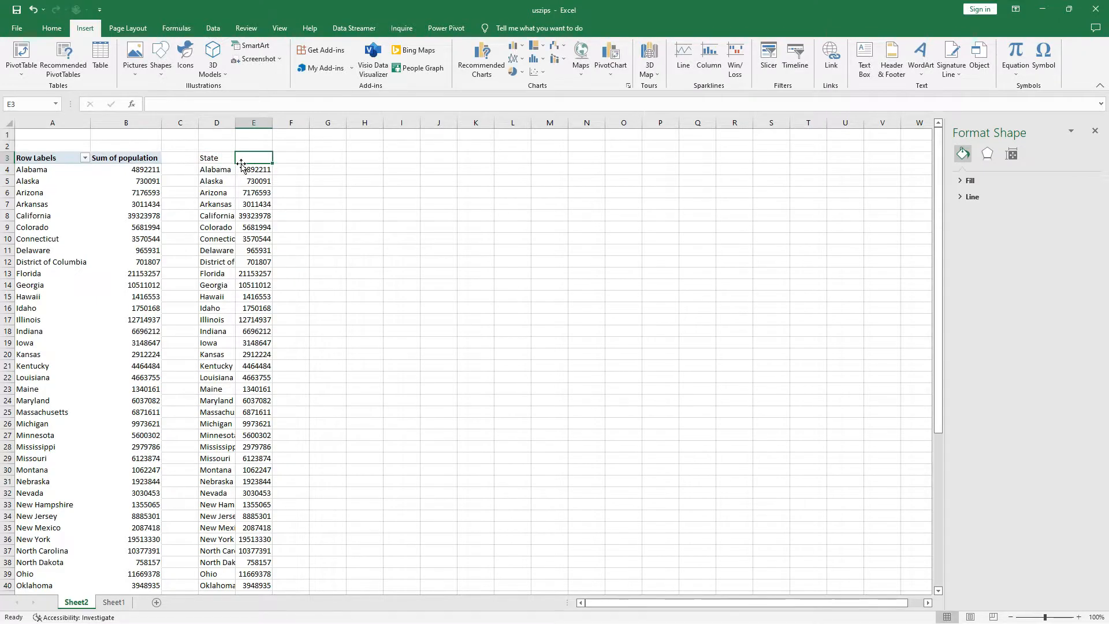
text(Population)
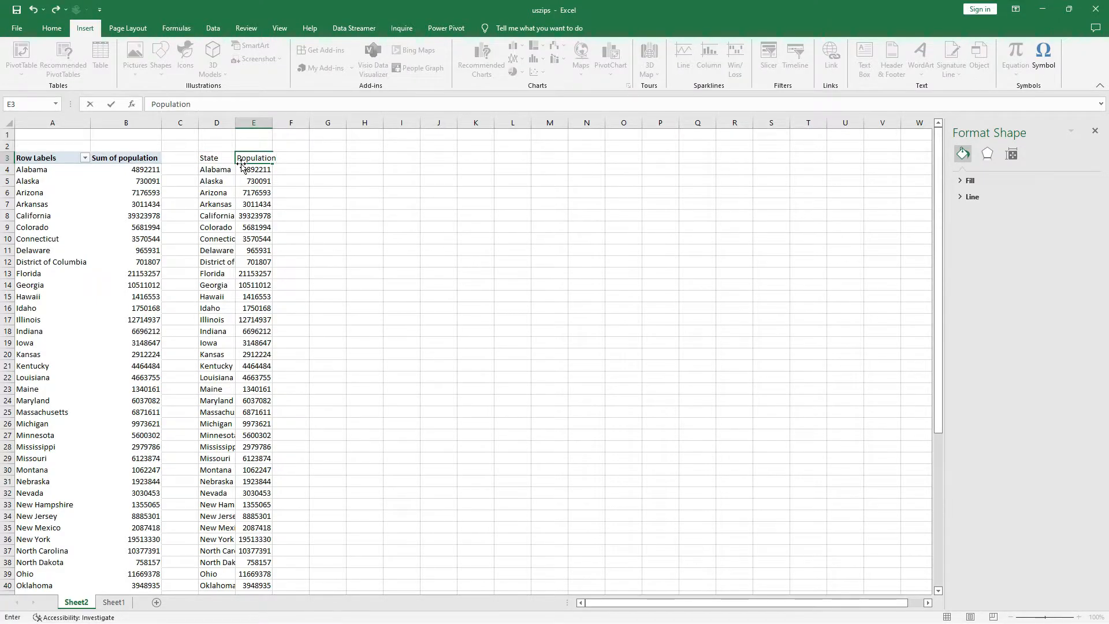
key(Return)
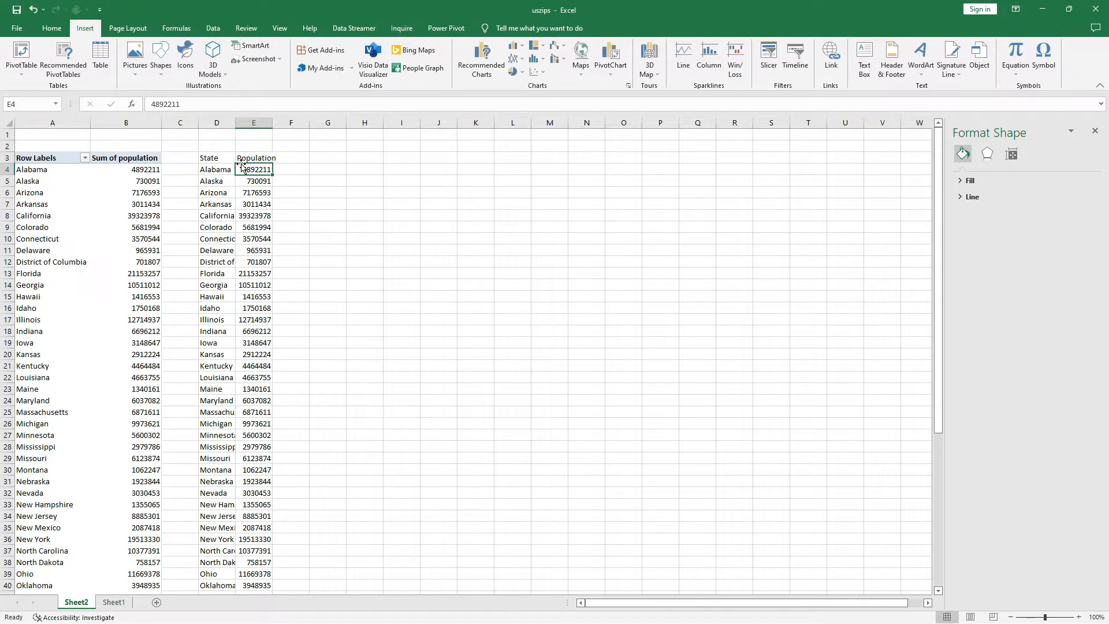
Convert the state population data in D3:E55 into a table with headers.
click(228, 158)
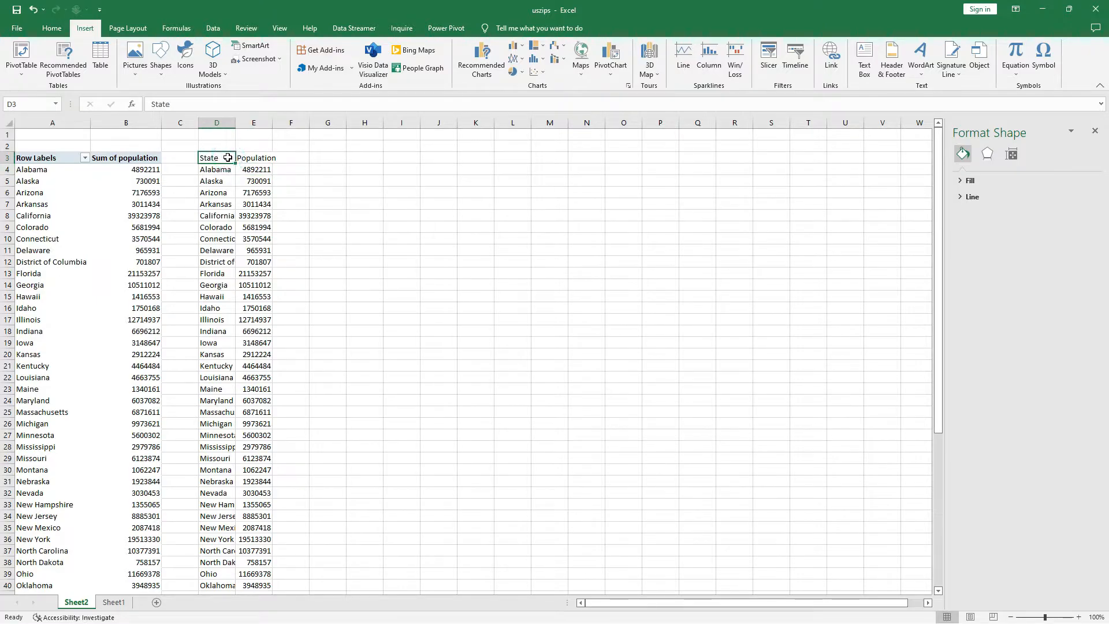
key(ctrl+shift+Right)
key(ctrl+shift+Down)
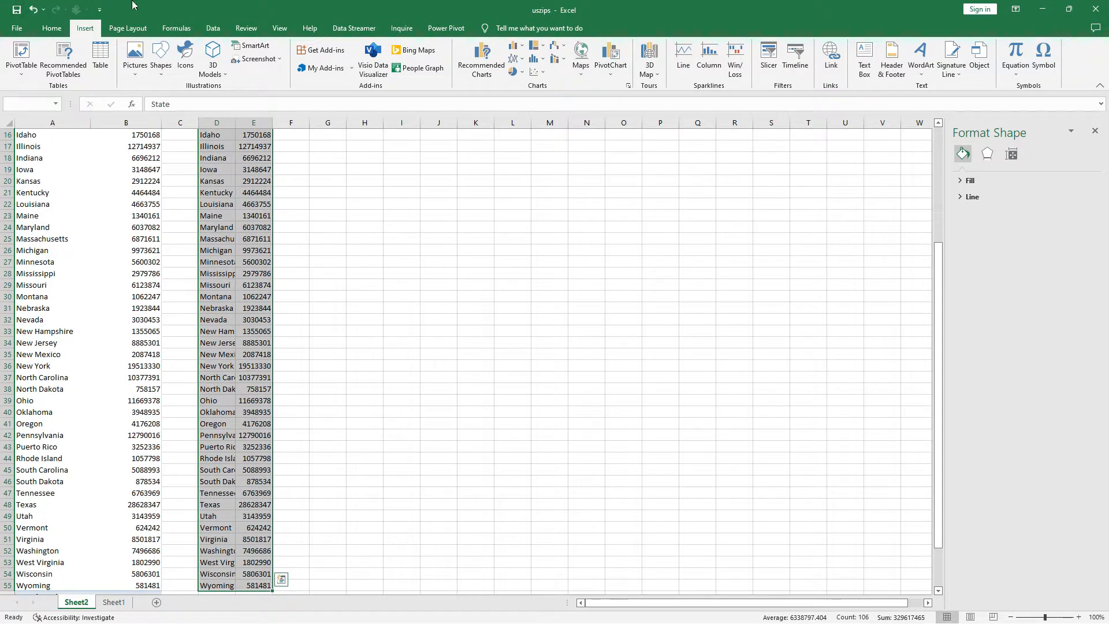
click(51, 28)
scroll(312, 219, up, 5)
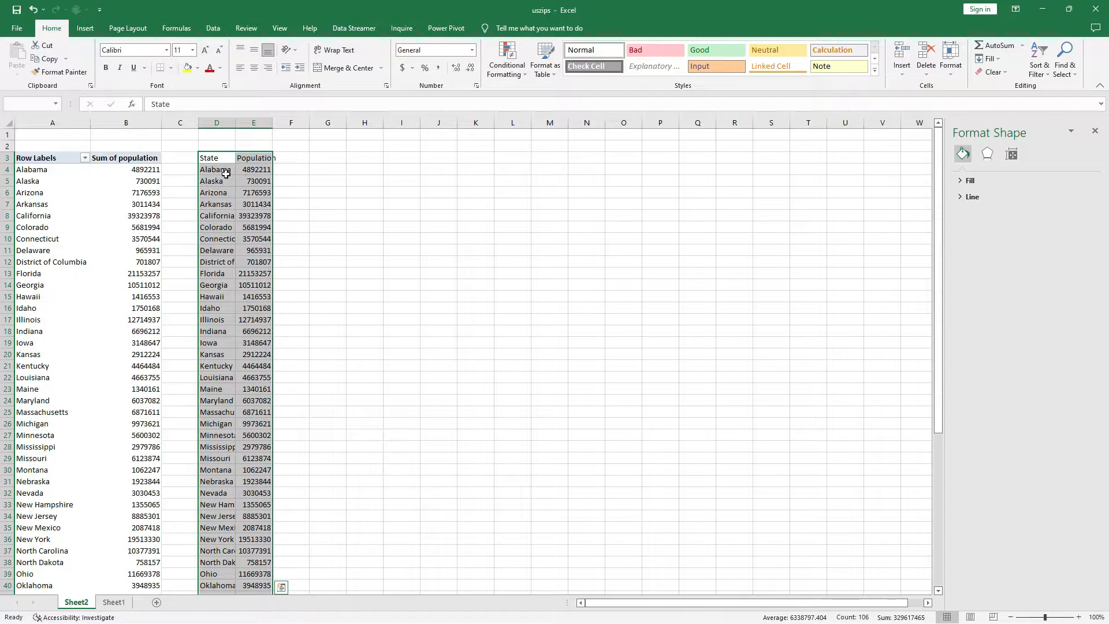
click(85, 28)
click(100, 53)
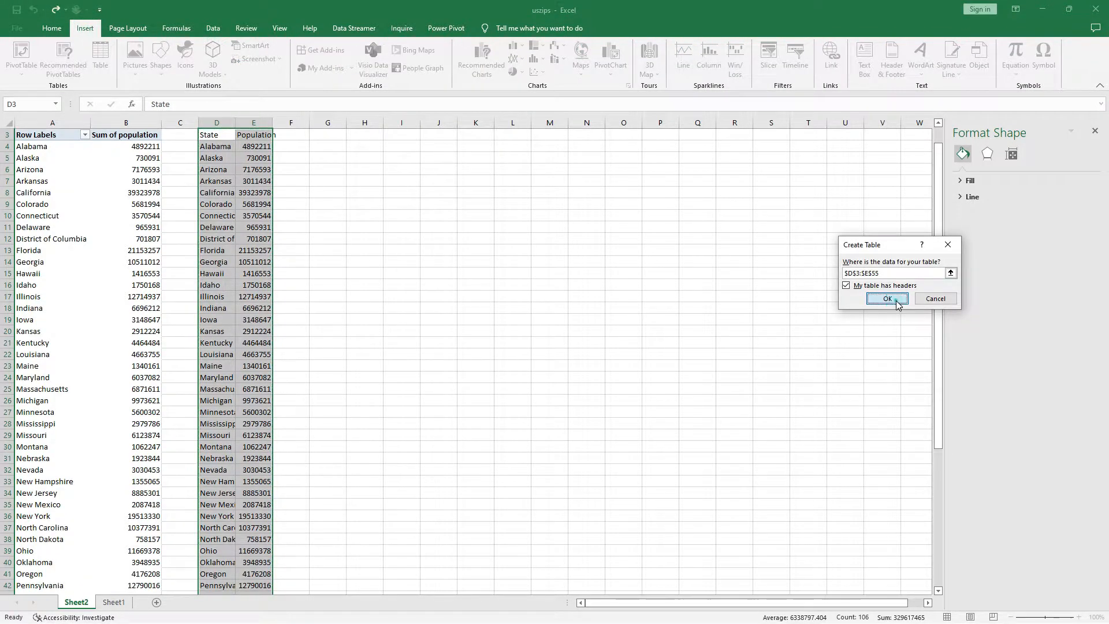
click(887, 299)
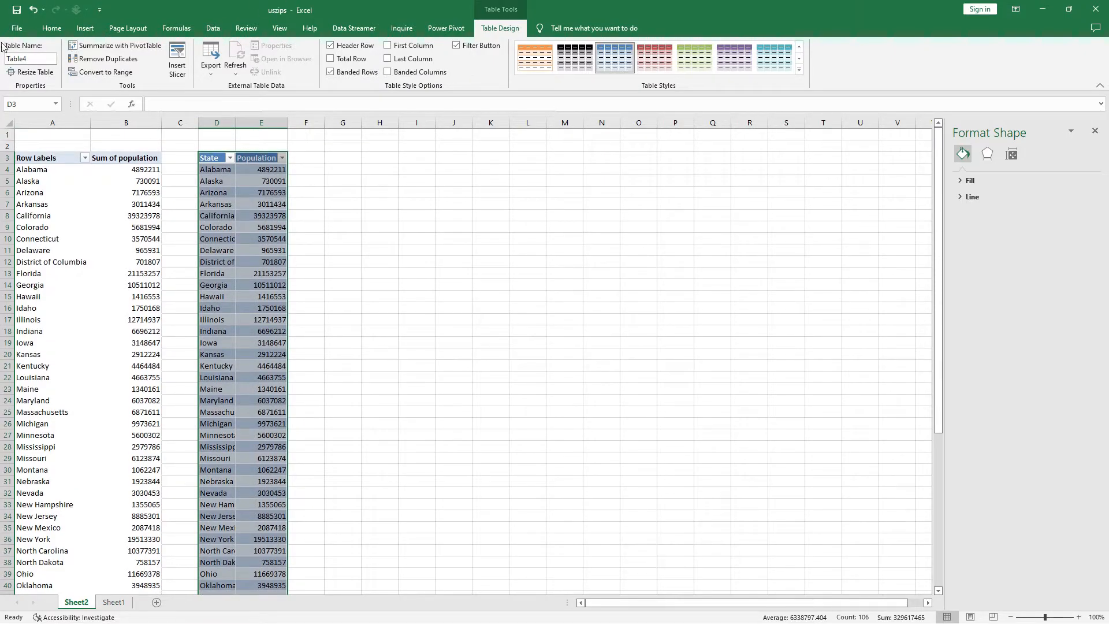
Insert a filled map chart from the State and Population table, place it beside the table near row 3, and enlarge it.
click(84, 32)
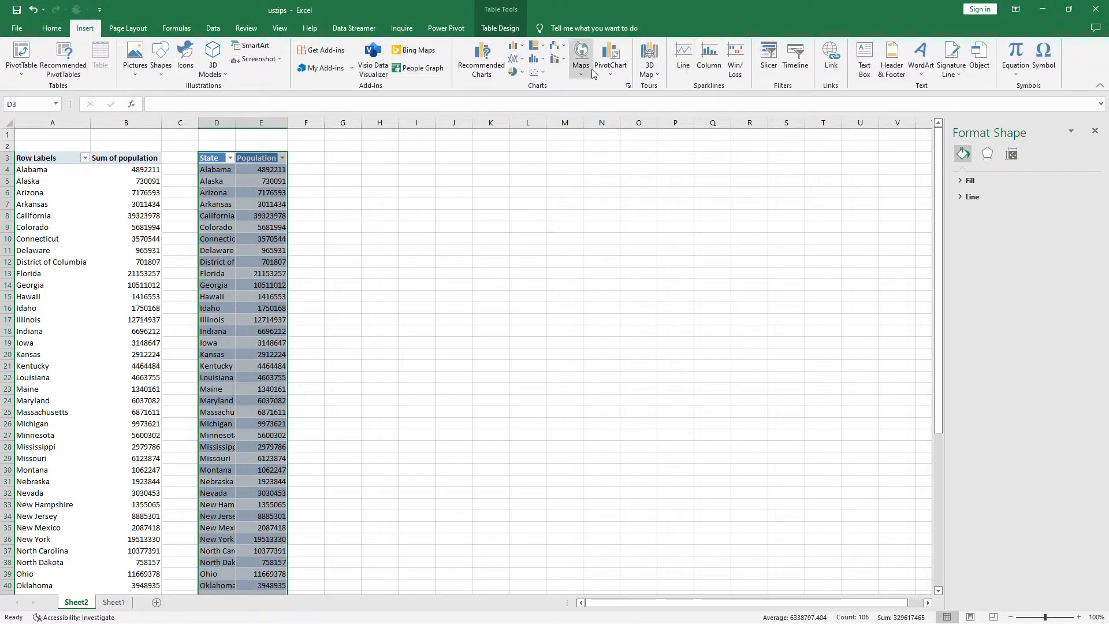
click(581, 51)
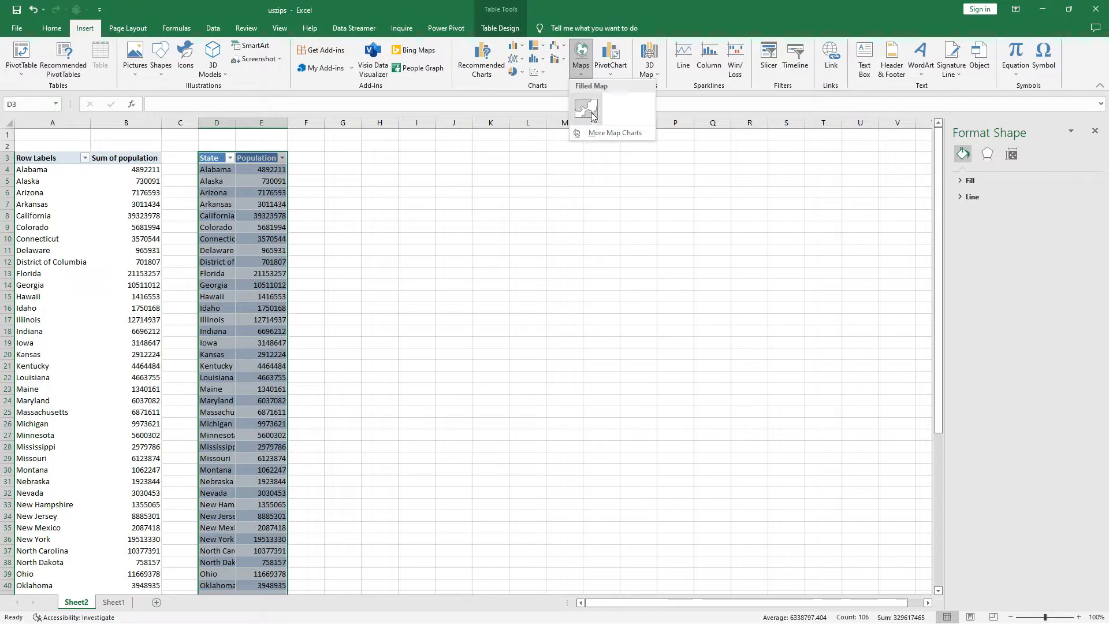
click(585, 129)
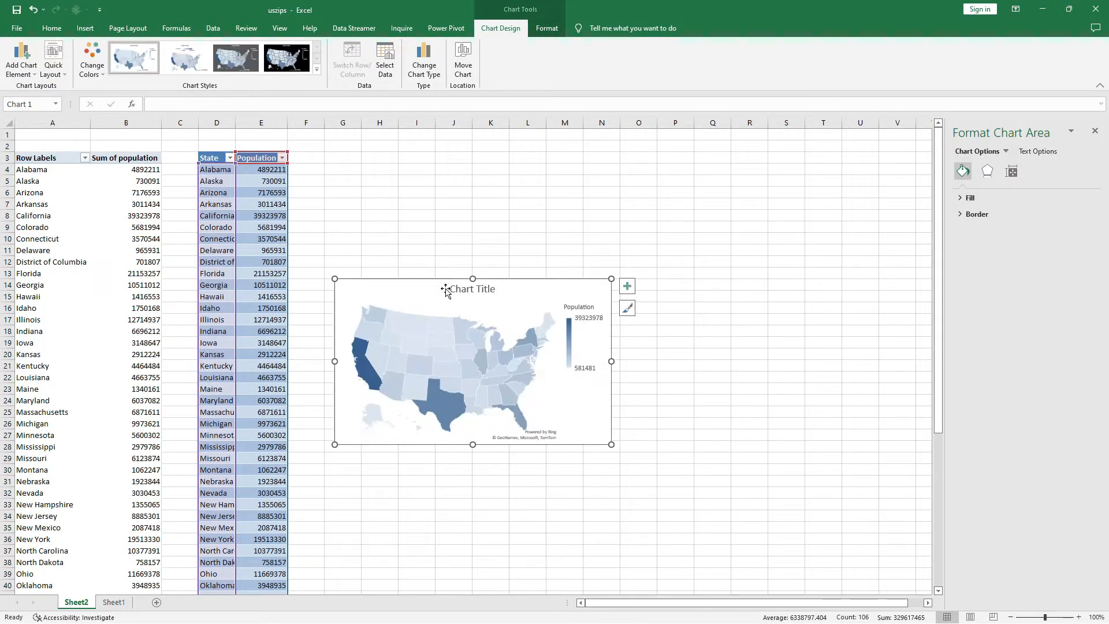
drag(430, 287, 403, 164)
drag(595, 319, 692, 403)
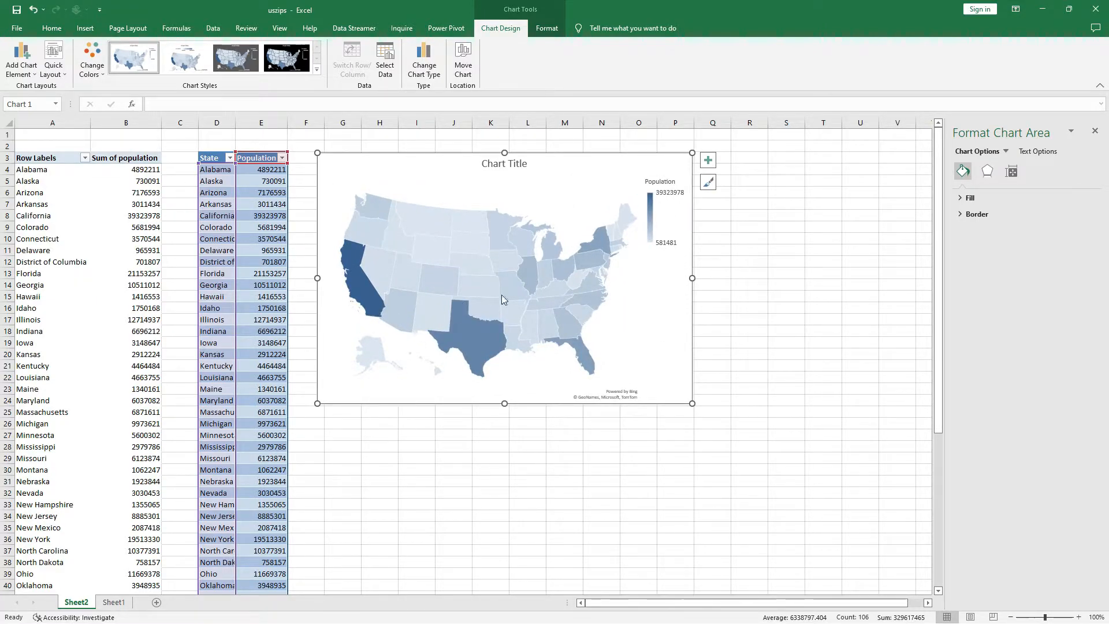
Inspect individual regions of the map chart, such as Alaska and Nebraska, and their population values.
click(373, 358)
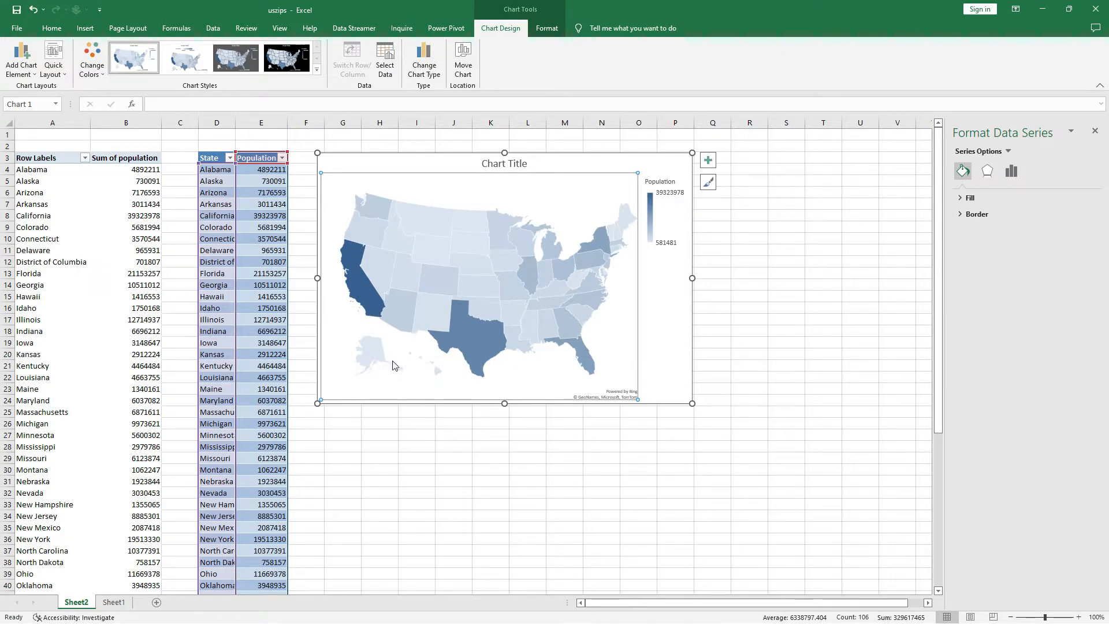
click(359, 182)
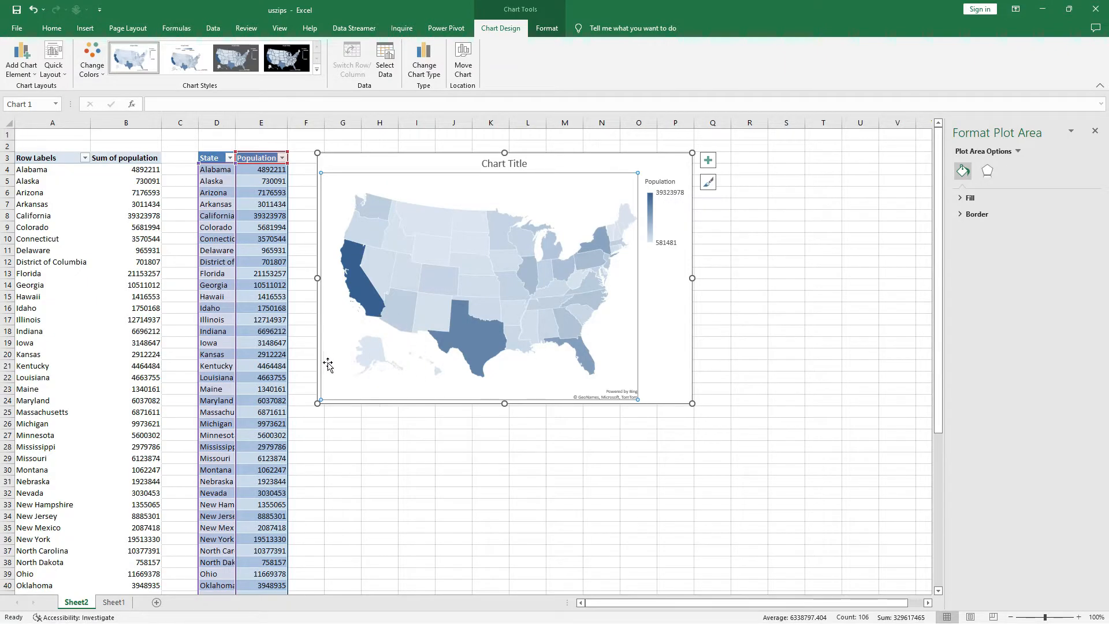
mouse_move(367, 370)
click(372, 357)
click(488, 258)
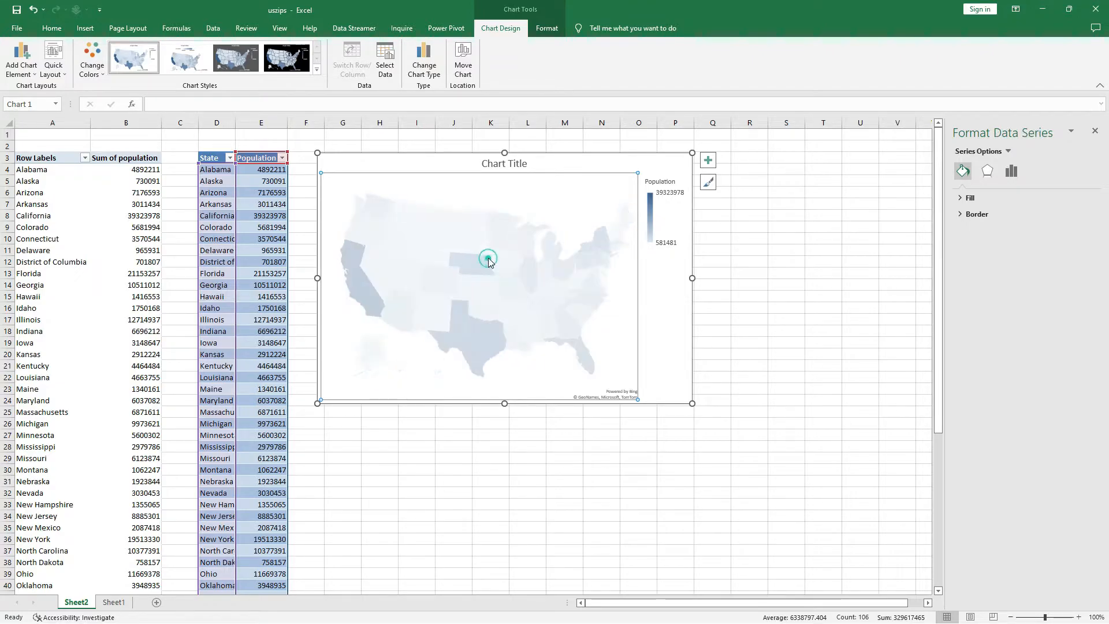
mouse_move(488, 259)
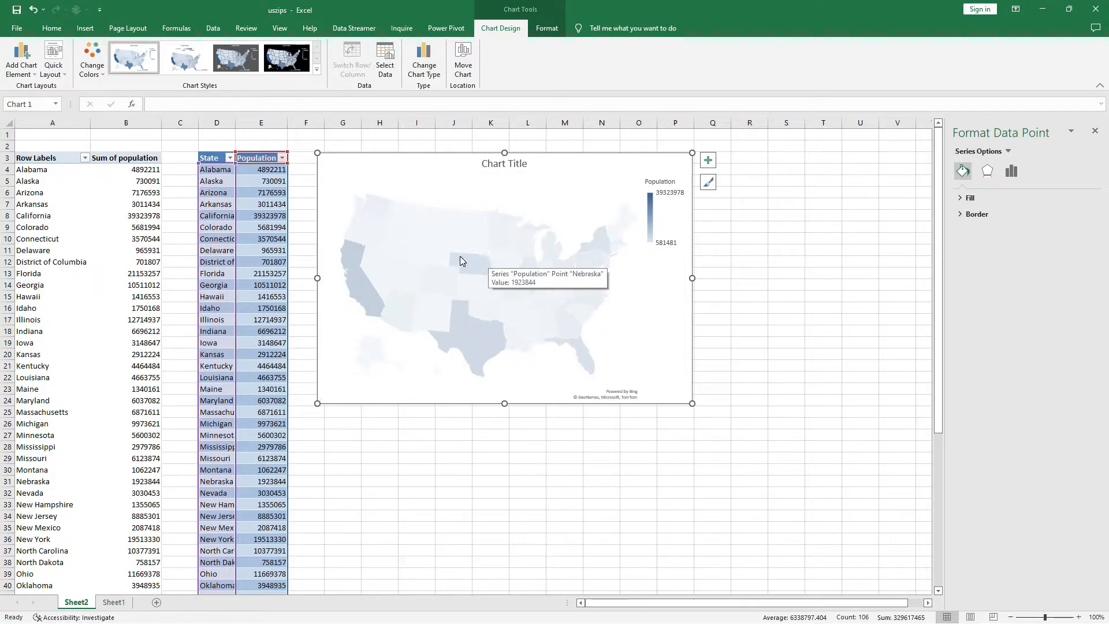
Set the map series' area to Only regions with data and its map labels to Best fit only.
click(460, 259)
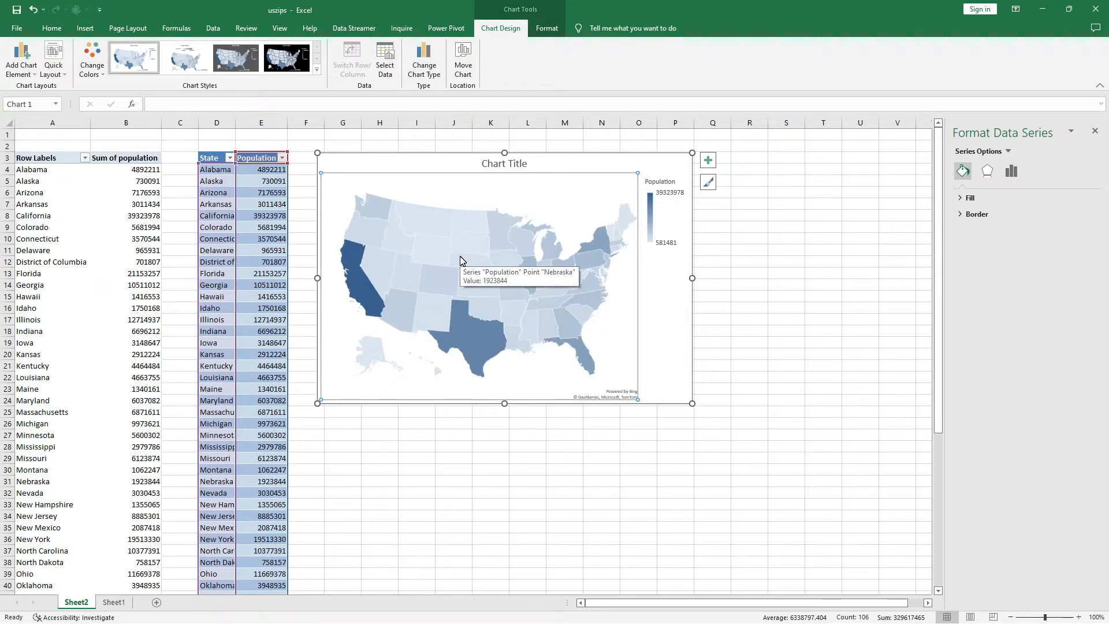
click(1011, 171)
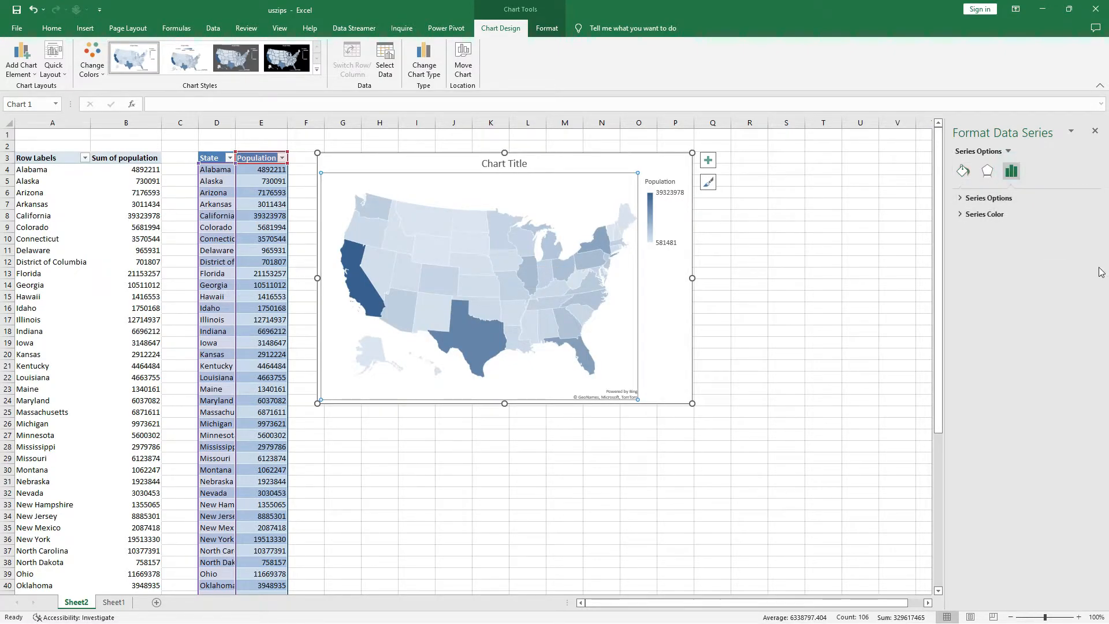
click(1001, 198)
click(1070, 254)
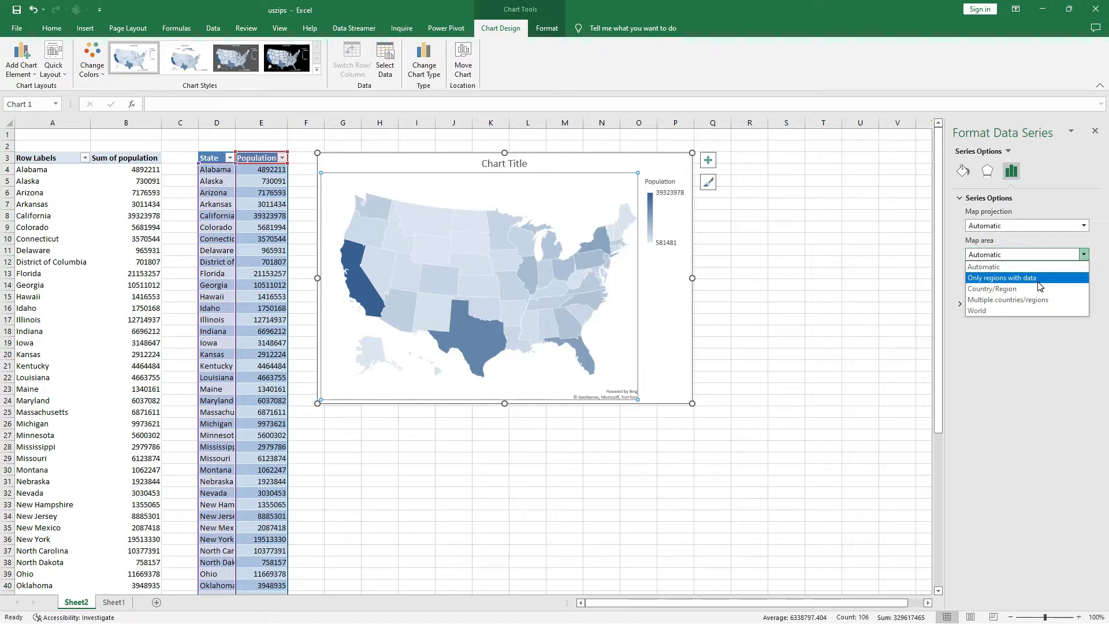
click(1039, 279)
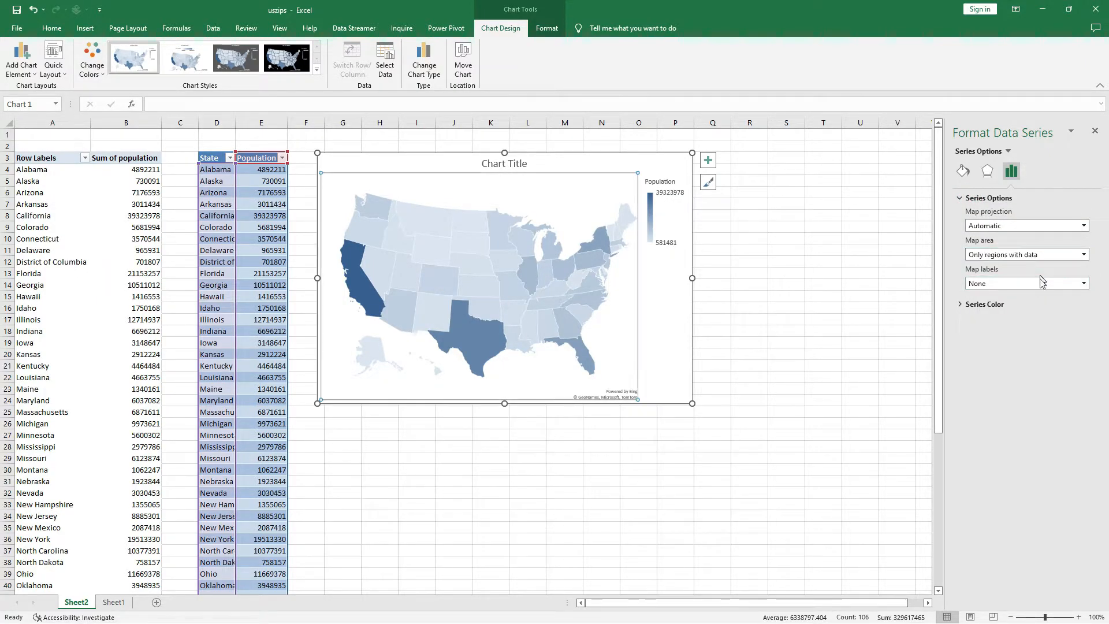
click(1015, 287)
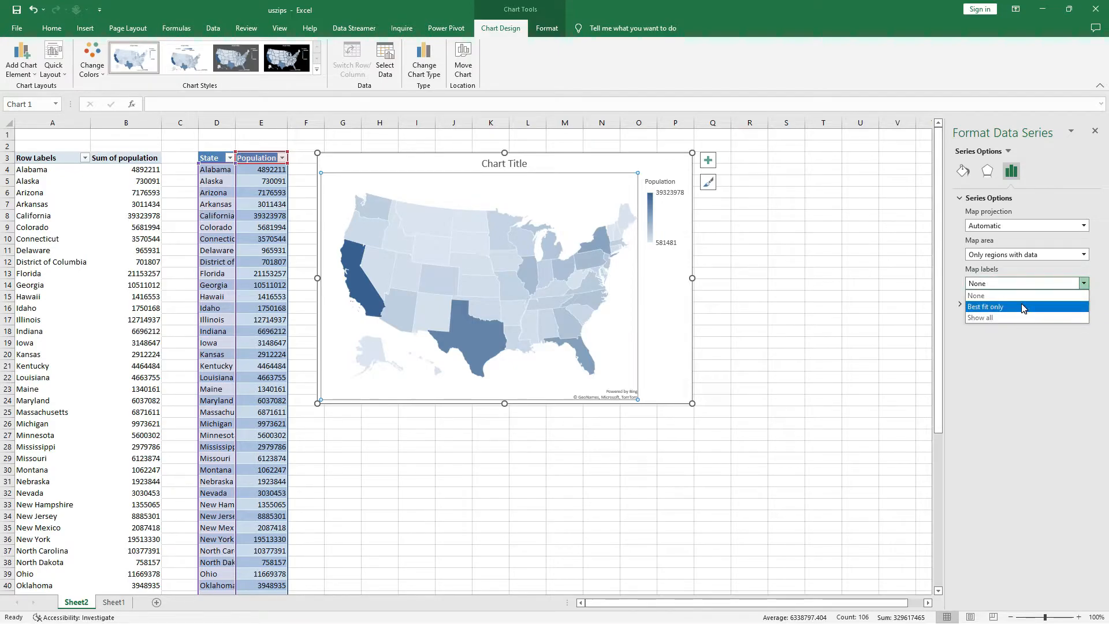
click(1020, 307)
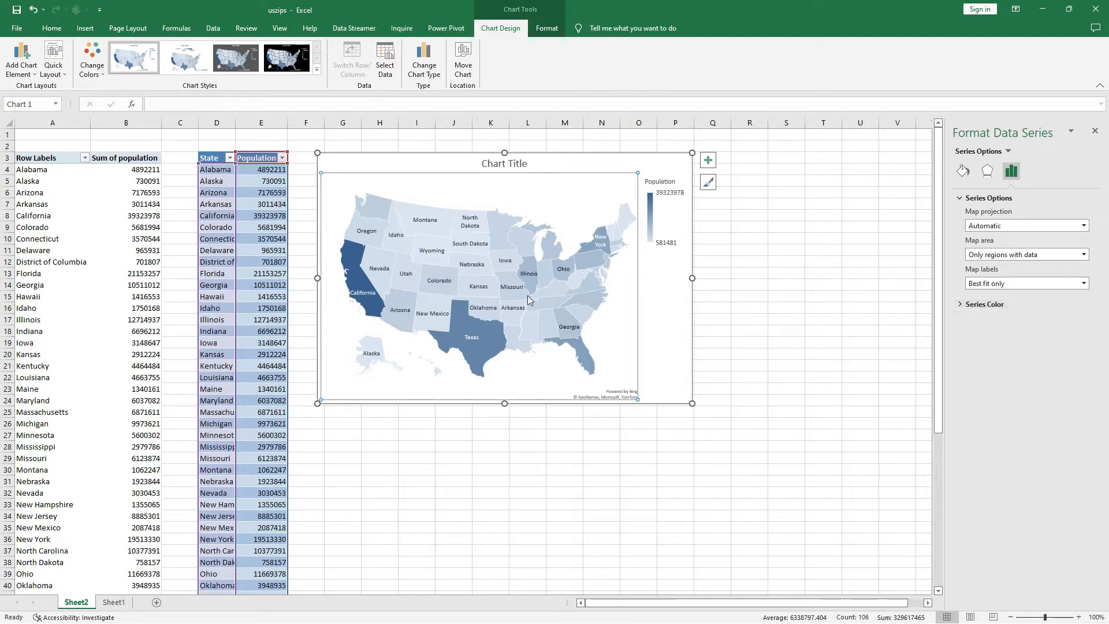
Colour the map series' sequential two-colour scale olive green for the lowest value and dark blue for the highest value.
click(987, 306)
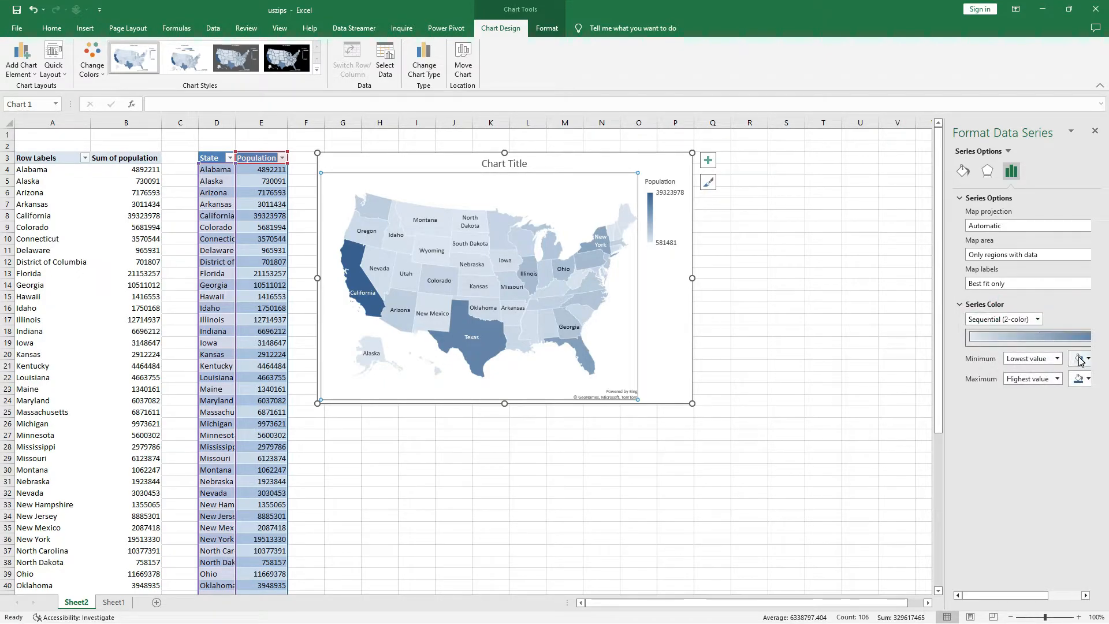
click(1078, 358)
click(1072, 386)
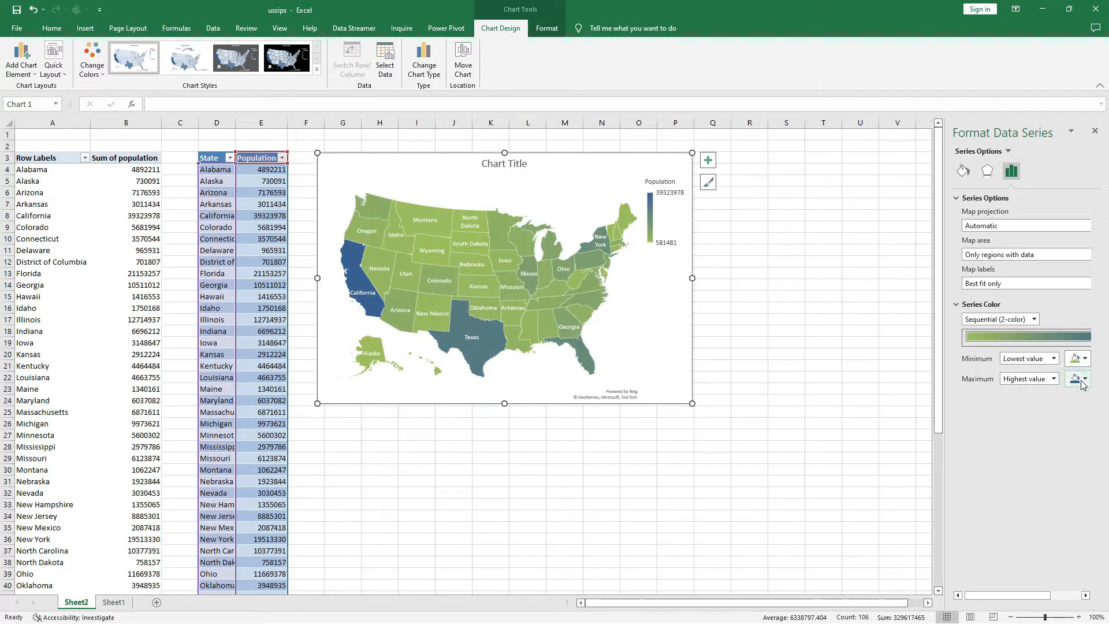
click(1080, 380)
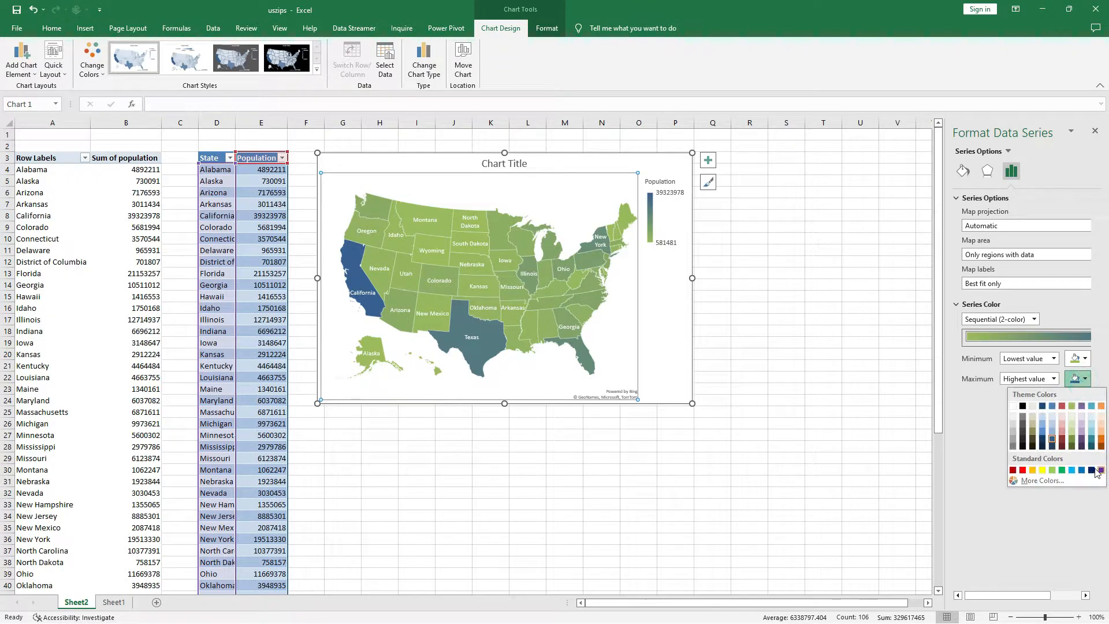
click(1091, 470)
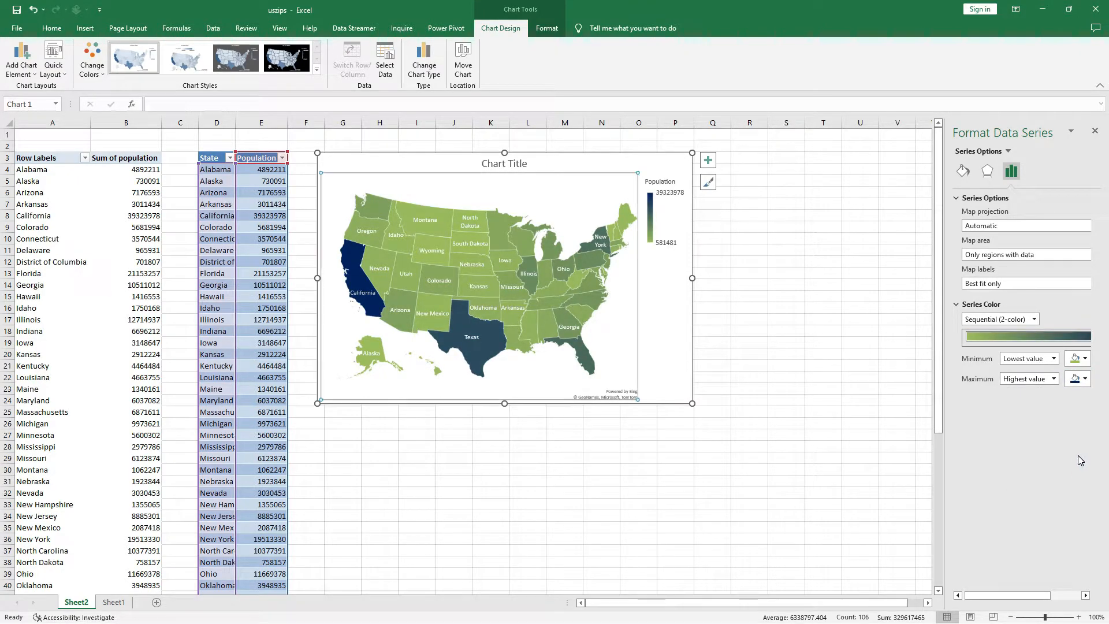
Change the map series' lowest-value colour to light aqua.
click(1082, 381)
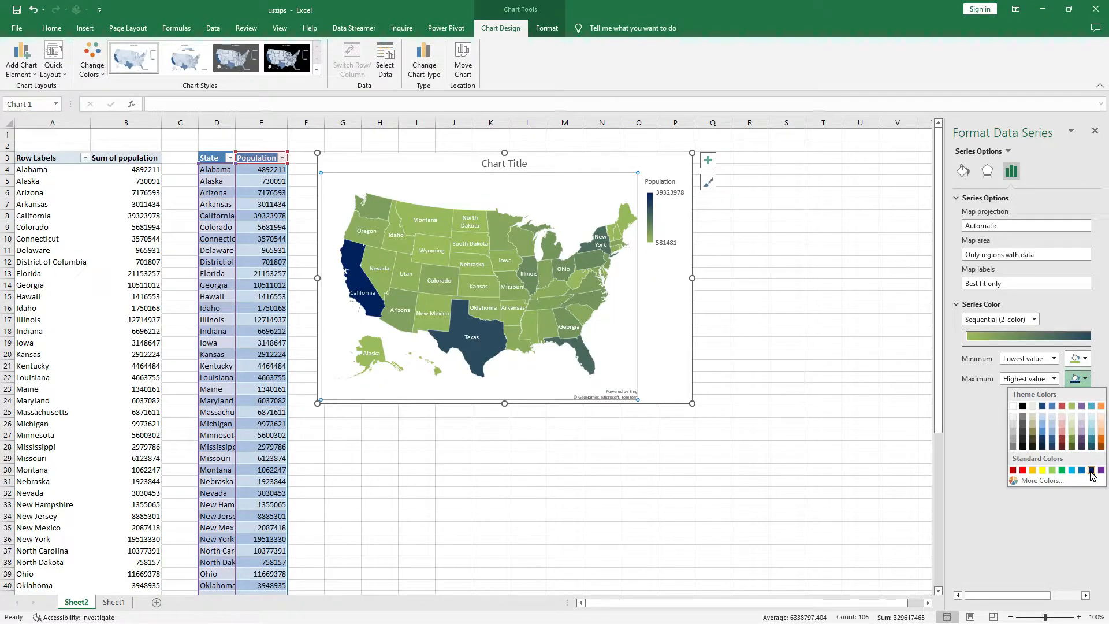
click(1085, 358)
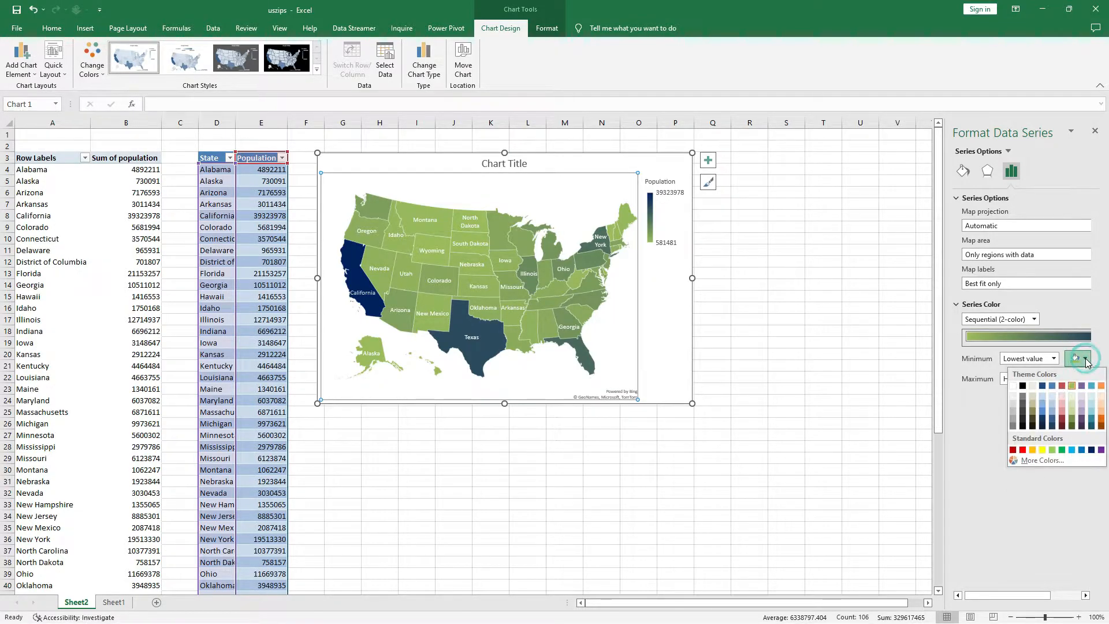
click(1092, 399)
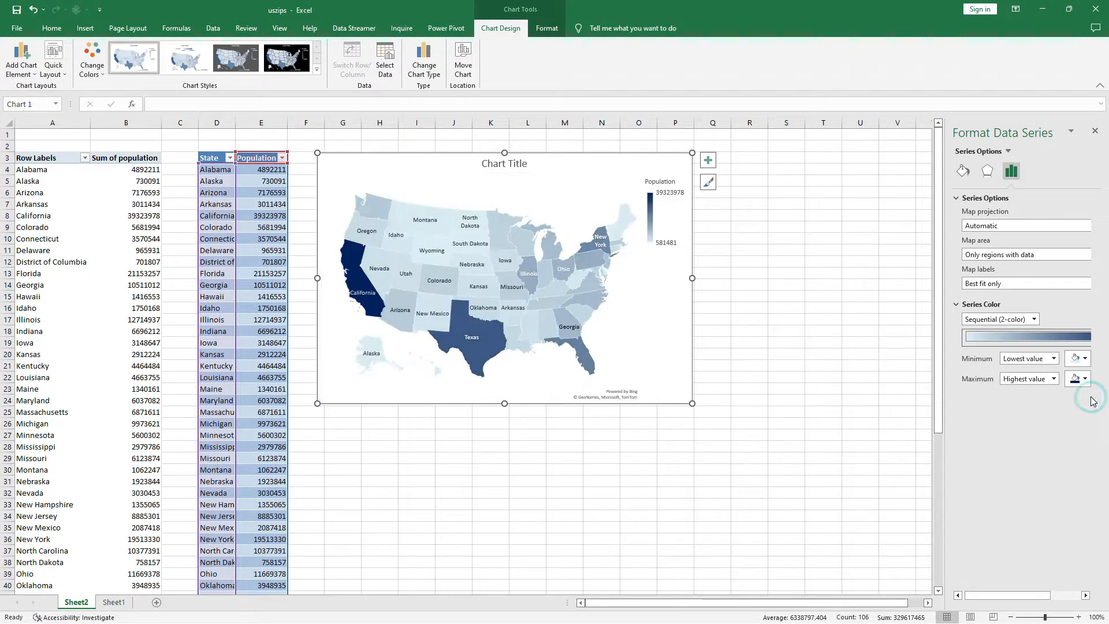
Change the map series' lowest-value colour to light olive green and enlarge the chart so more state labels fit.
click(1085, 361)
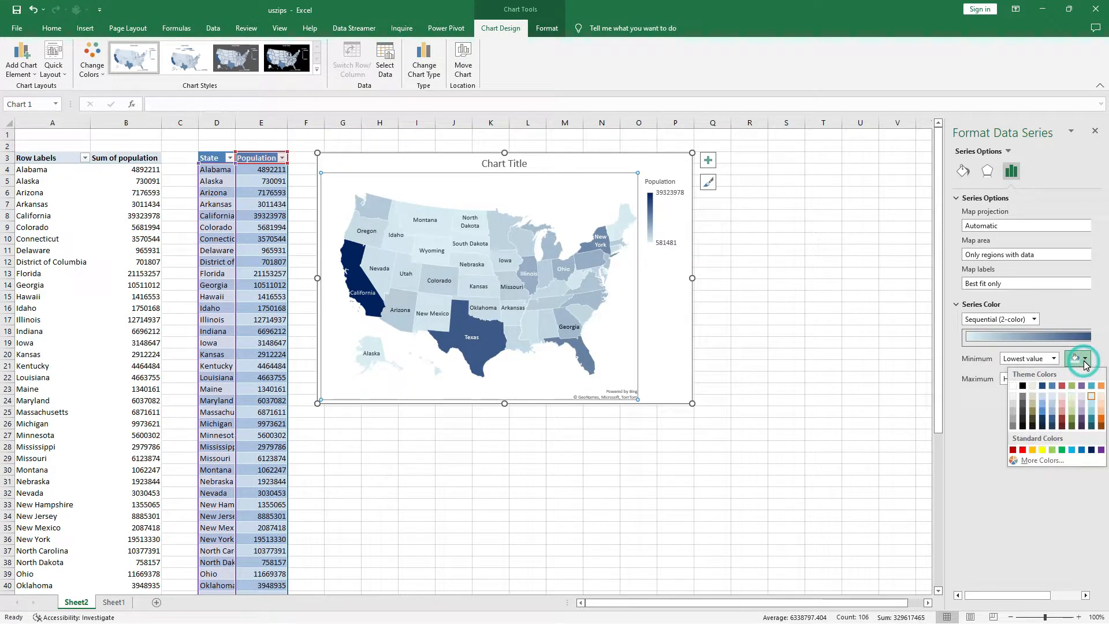
click(1073, 410)
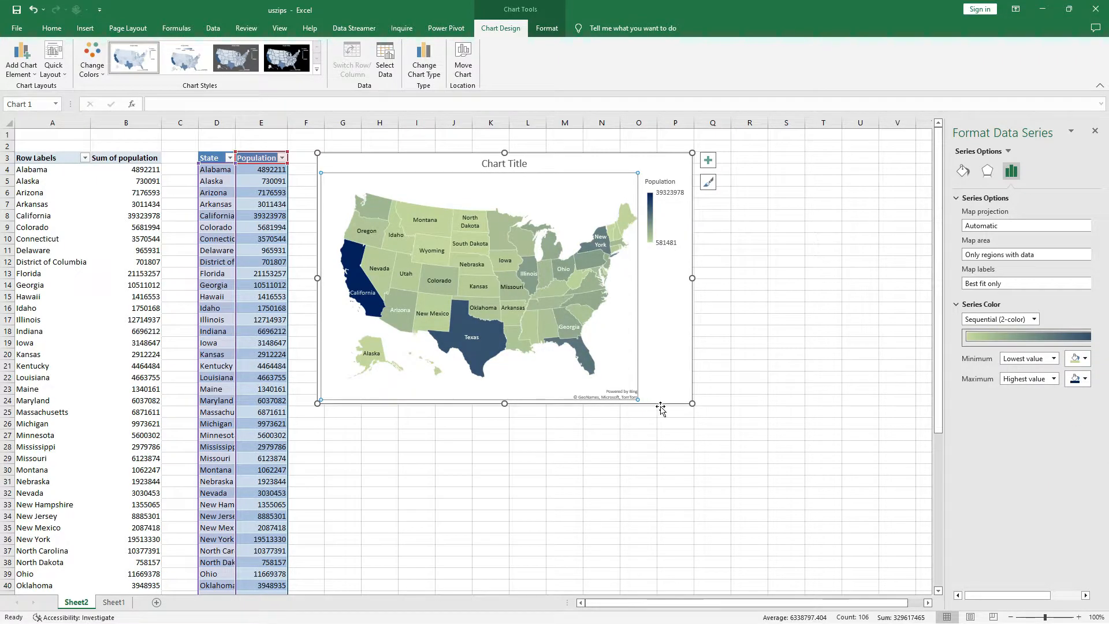
drag(692, 405, 764, 466)
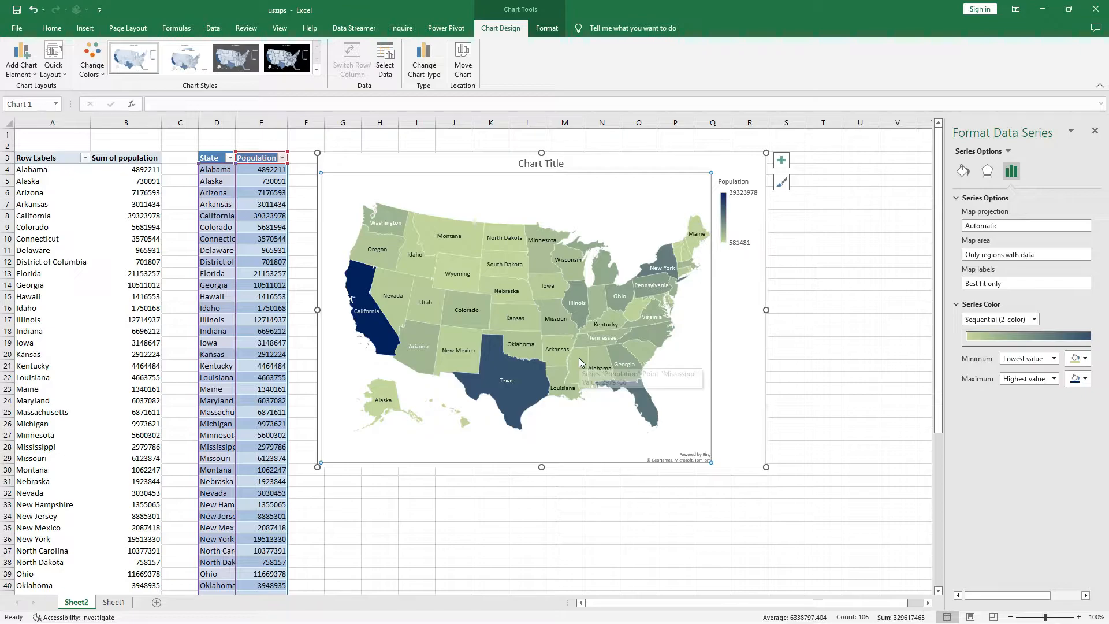
click(728, 311)
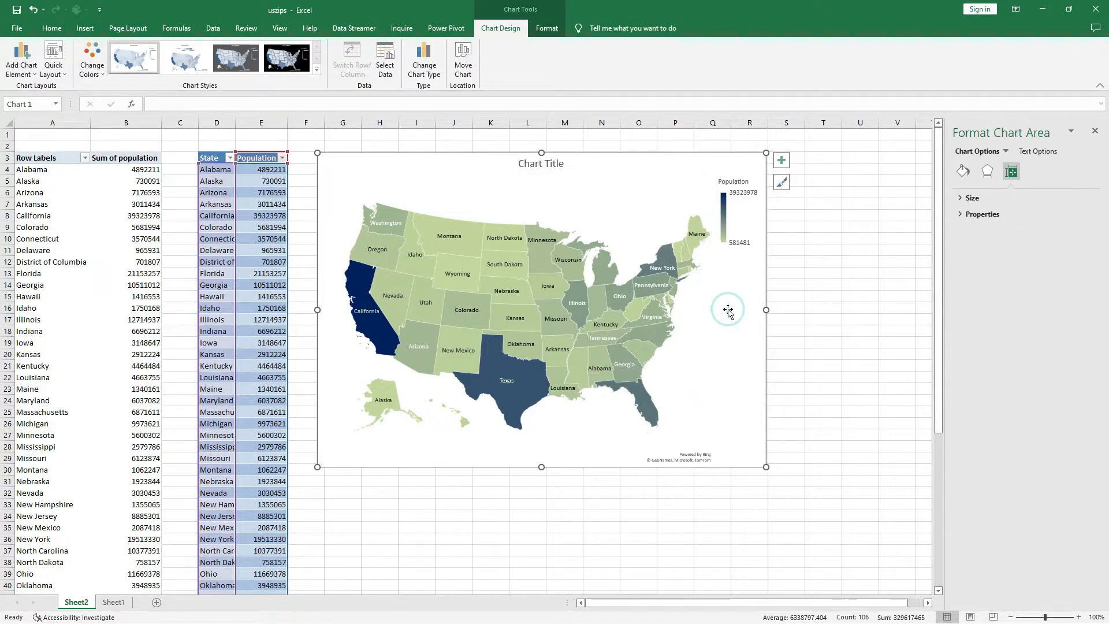
Insert a slicer for the State field of the State and Population table.
click(217, 170)
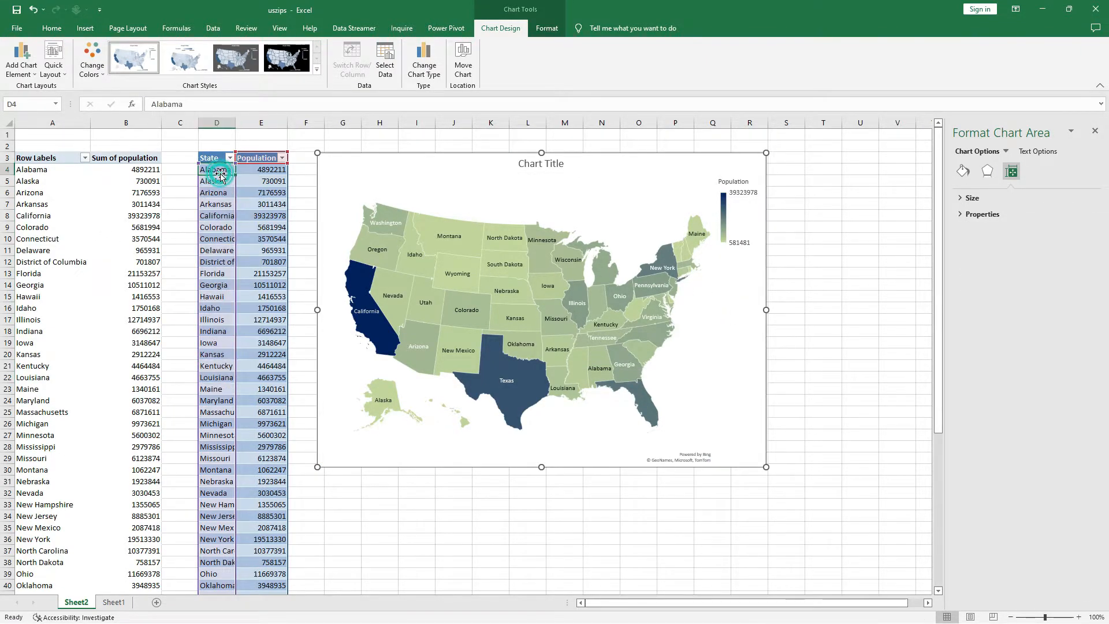
click(85, 28)
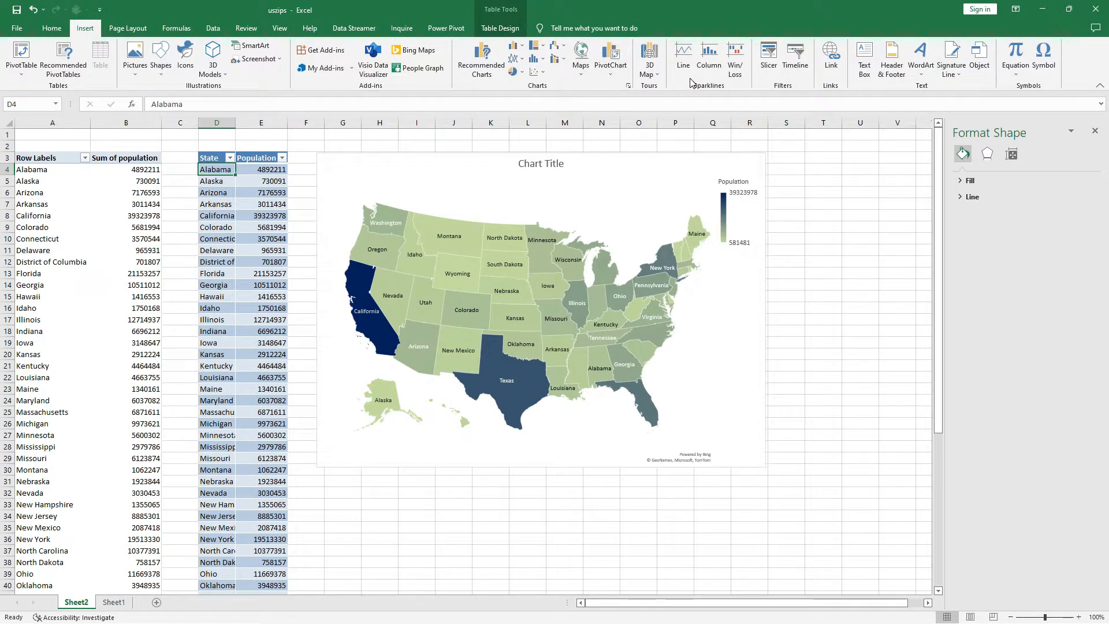
click(780, 62)
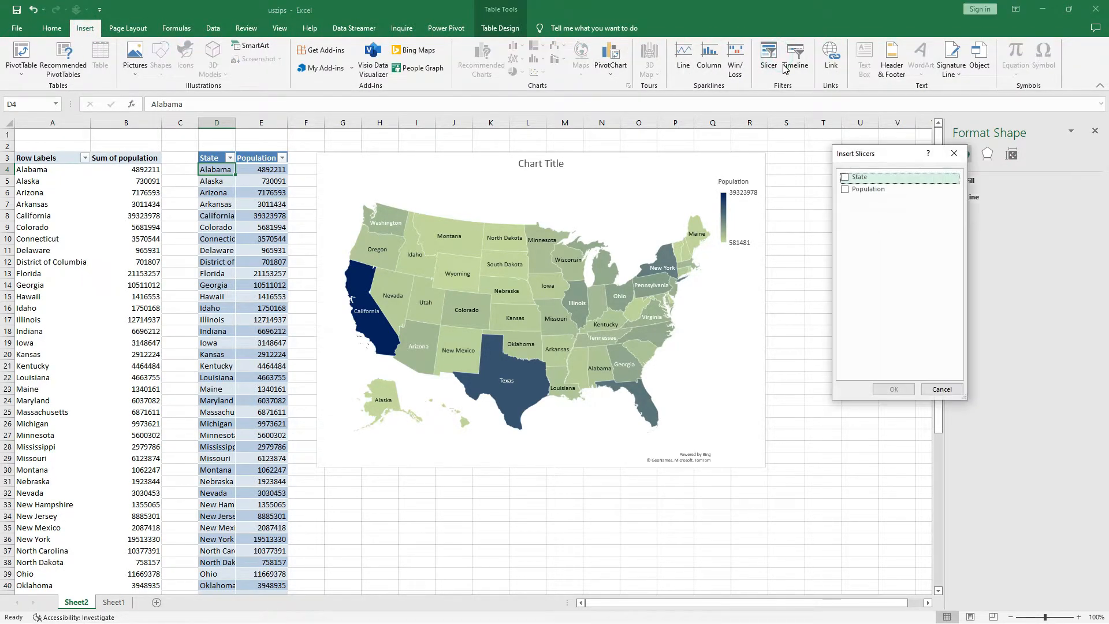
click(845, 177)
click(894, 389)
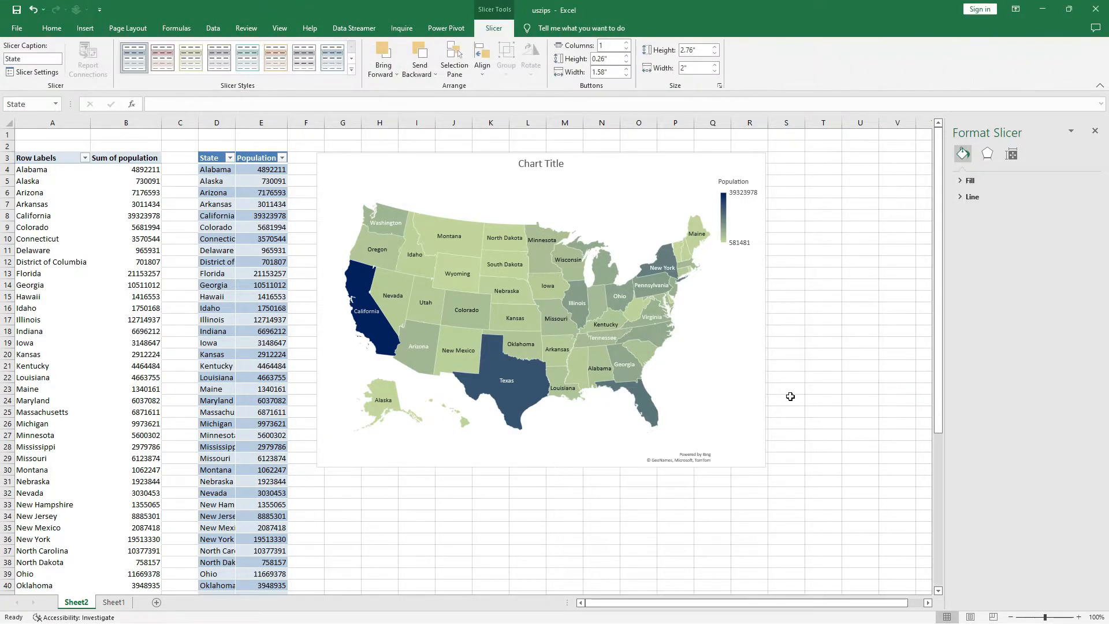
Arrange the State slicer's buttons in 5 columns.
click(463, 296)
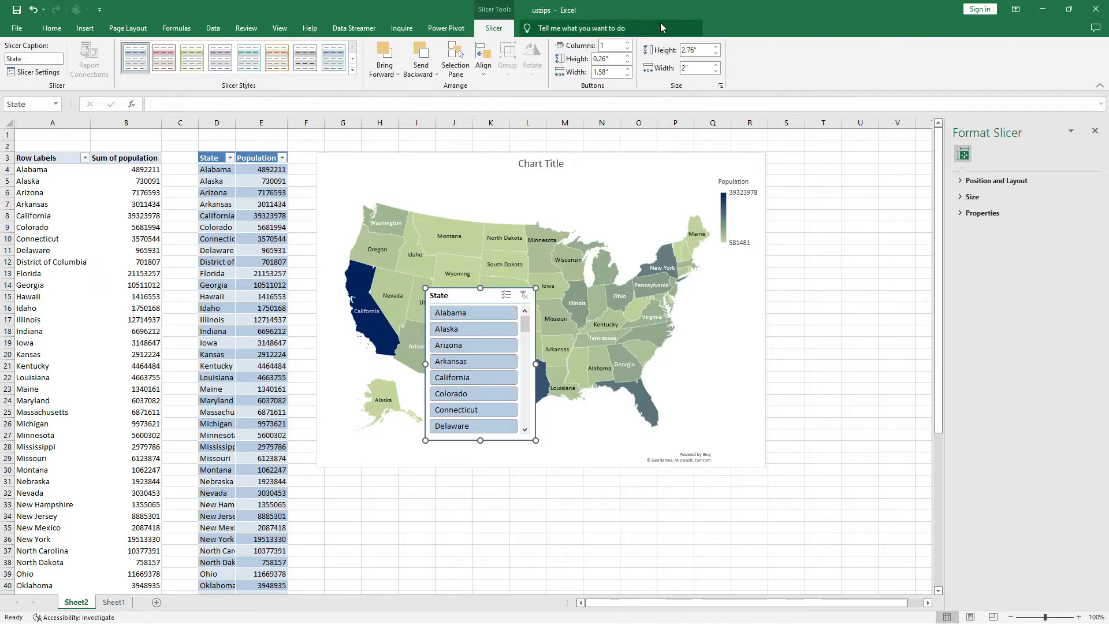
click(627, 43)
click(627, 44)
click(627, 43)
click(627, 44)
click(628, 43)
click(627, 43)
click(628, 53)
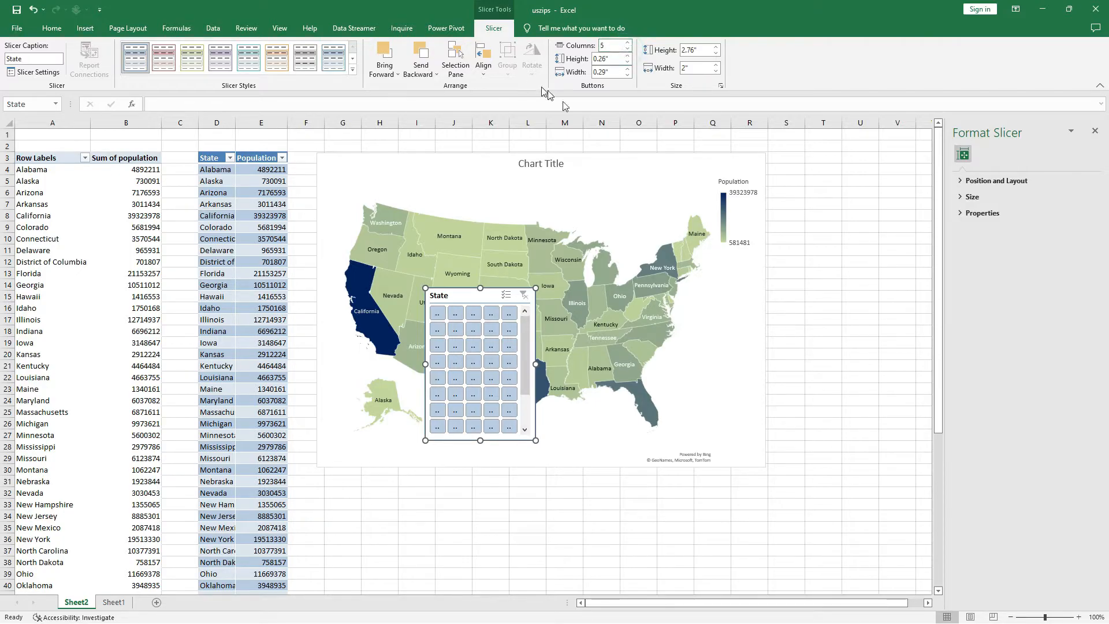
Move the State slicer to the right of the map chart and resize it to about 3.7" high by 5.51" wide.
drag(466, 296, 833, 162)
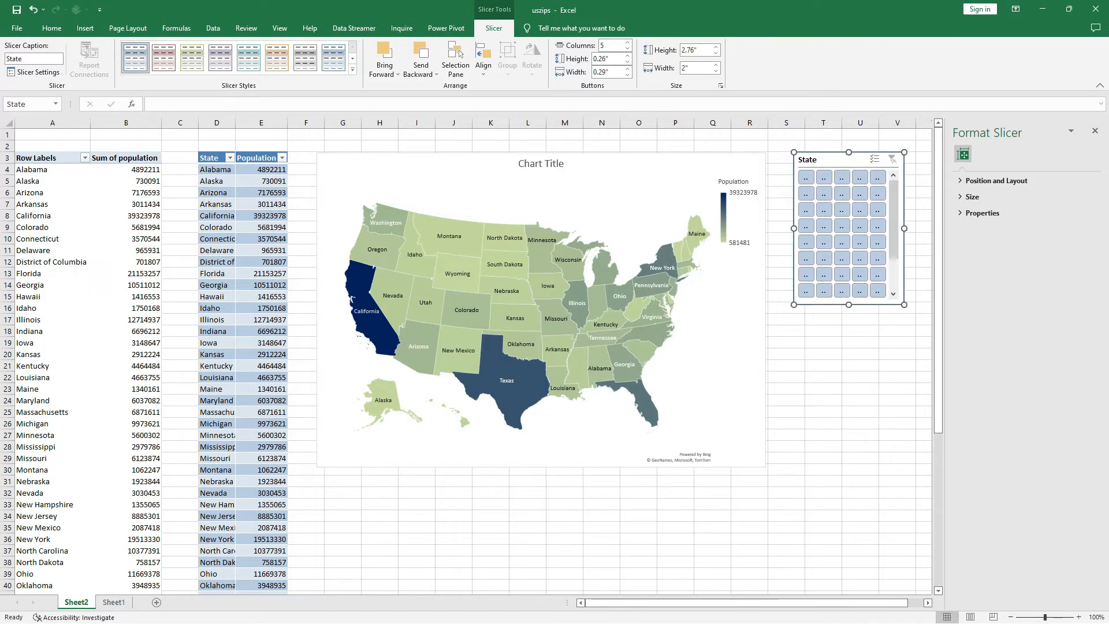
click(928, 604)
click(929, 604)
click(929, 603)
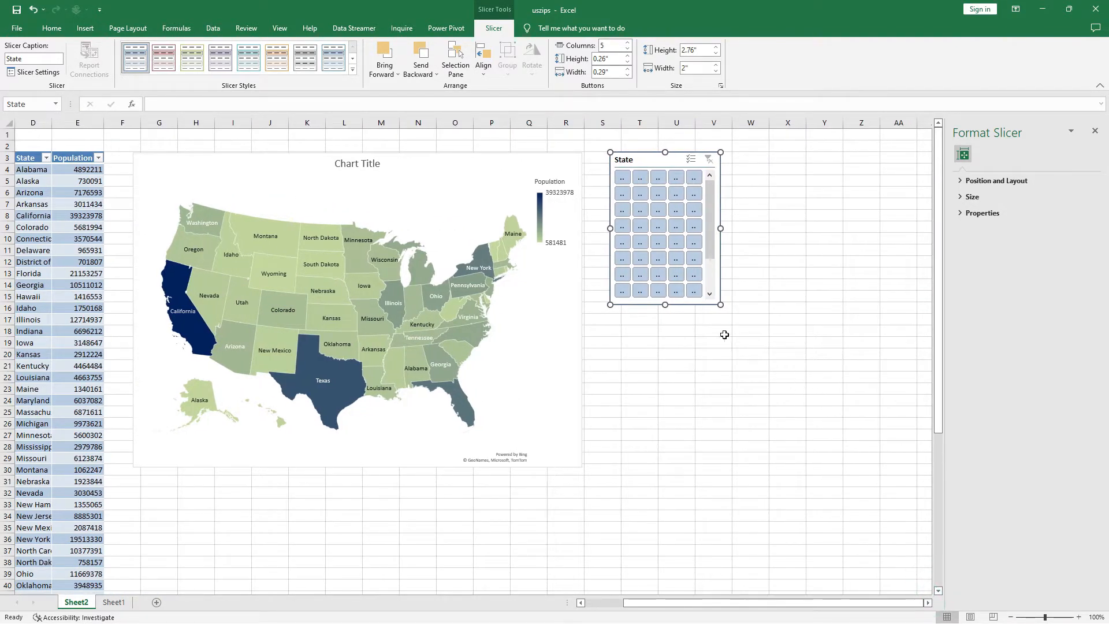
drag(722, 305, 916, 420)
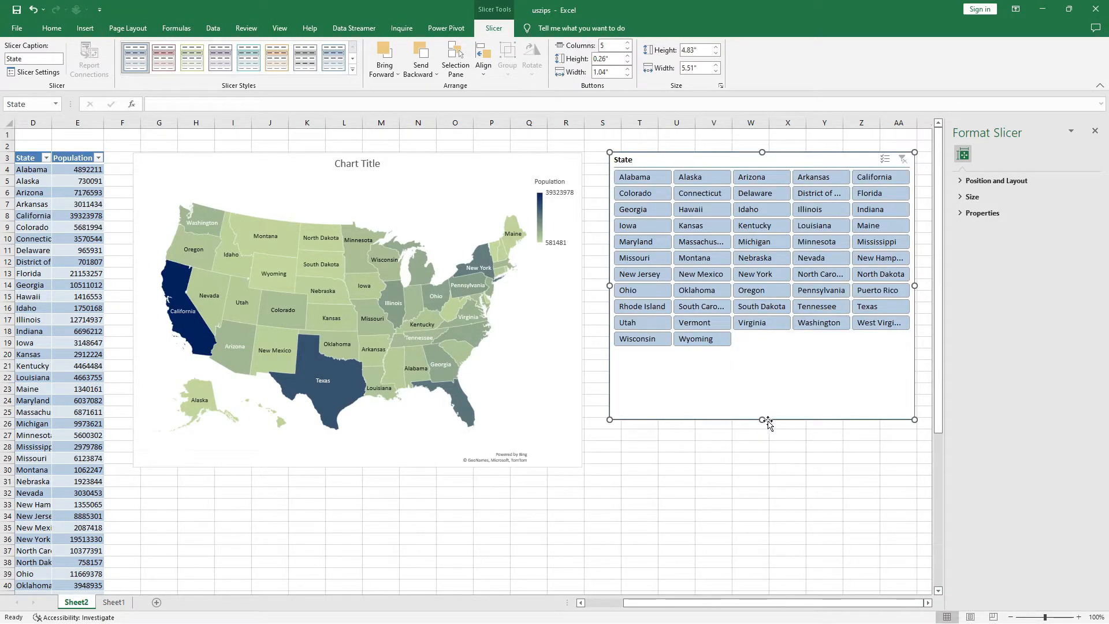
drag(763, 417, 775, 356)
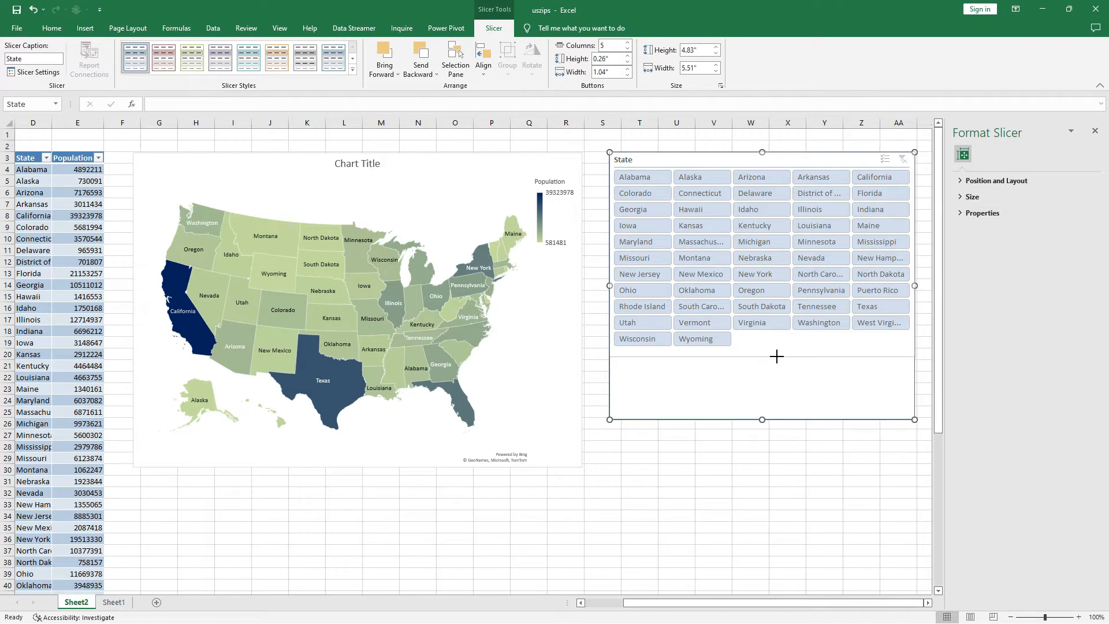
Filter the table to Alabama with the slicer and stretch the collapsed map chart back to a full height.
click(642, 177)
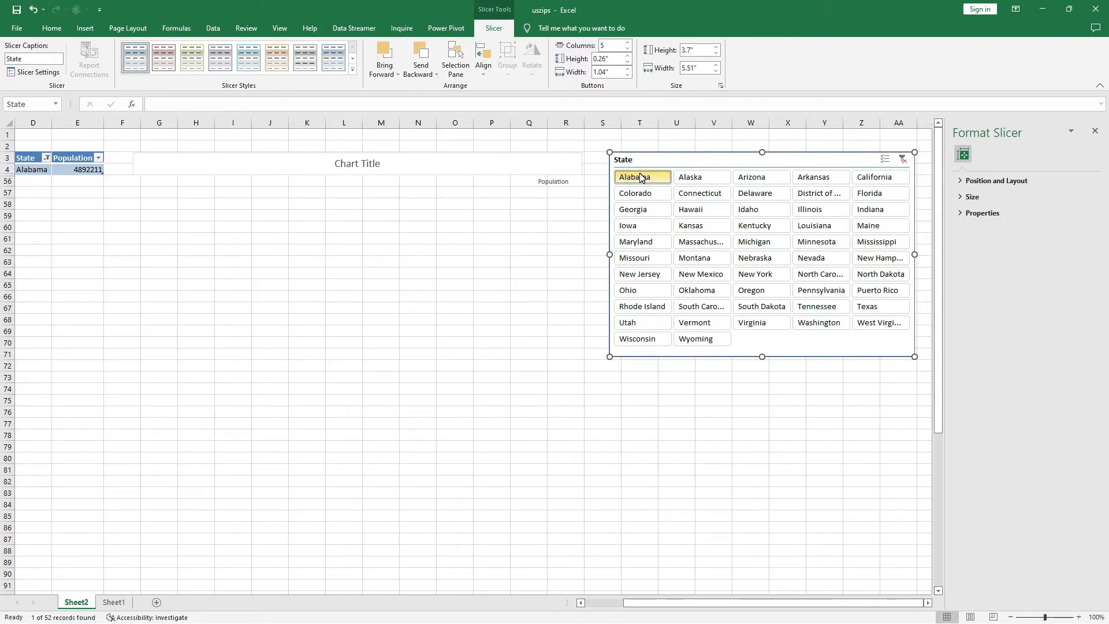
click(389, 167)
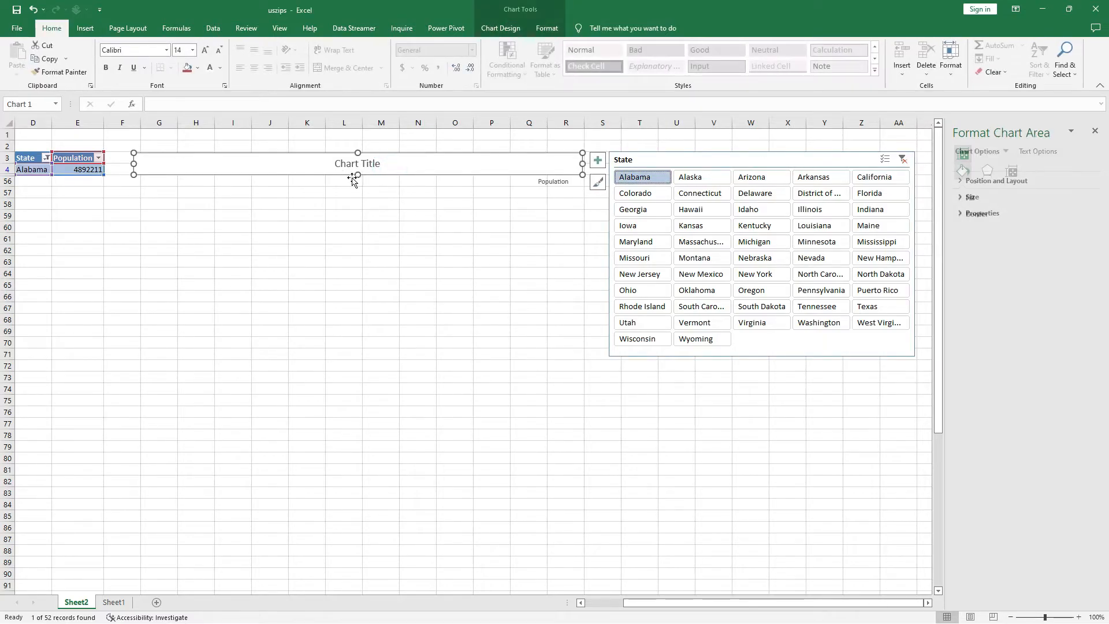
drag(358, 175, 376, 438)
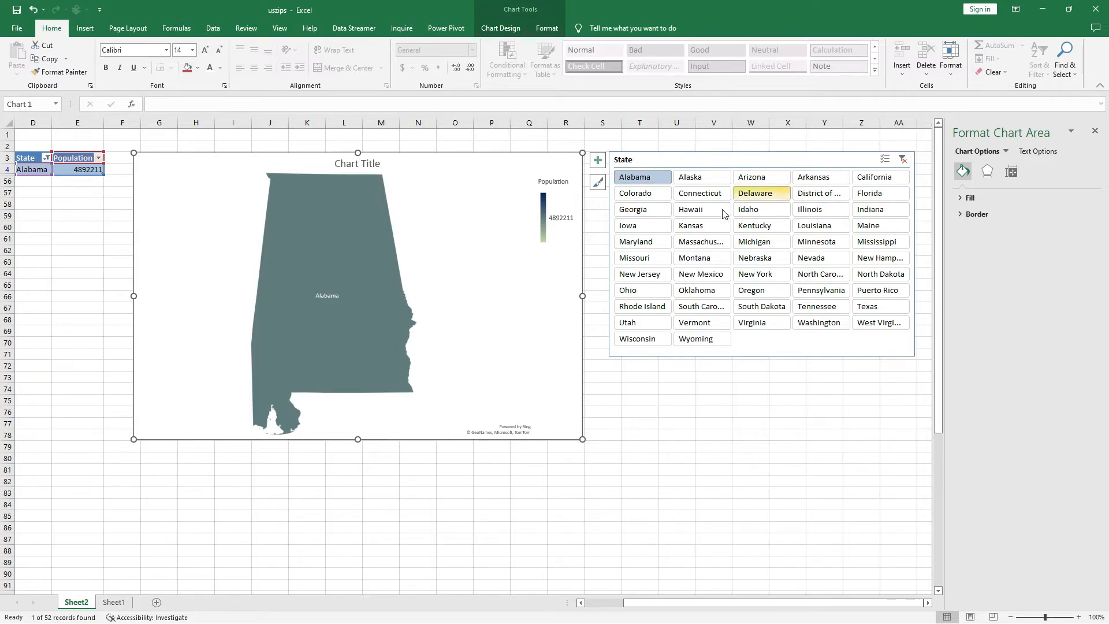
Add data labels to the map chart's Population series.
click(340, 282)
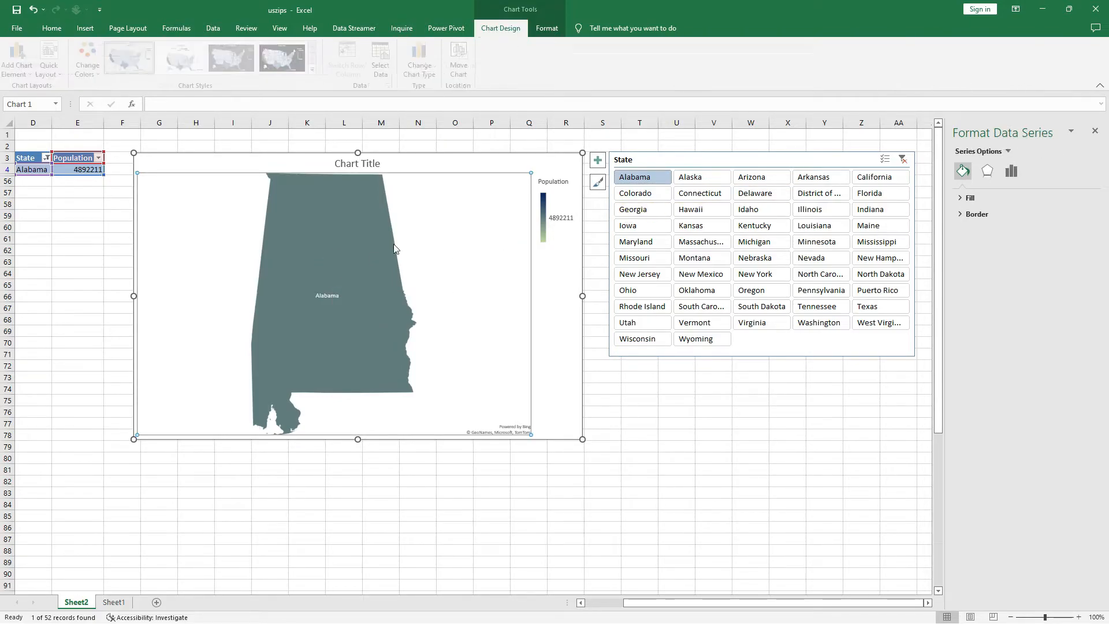
click(597, 166)
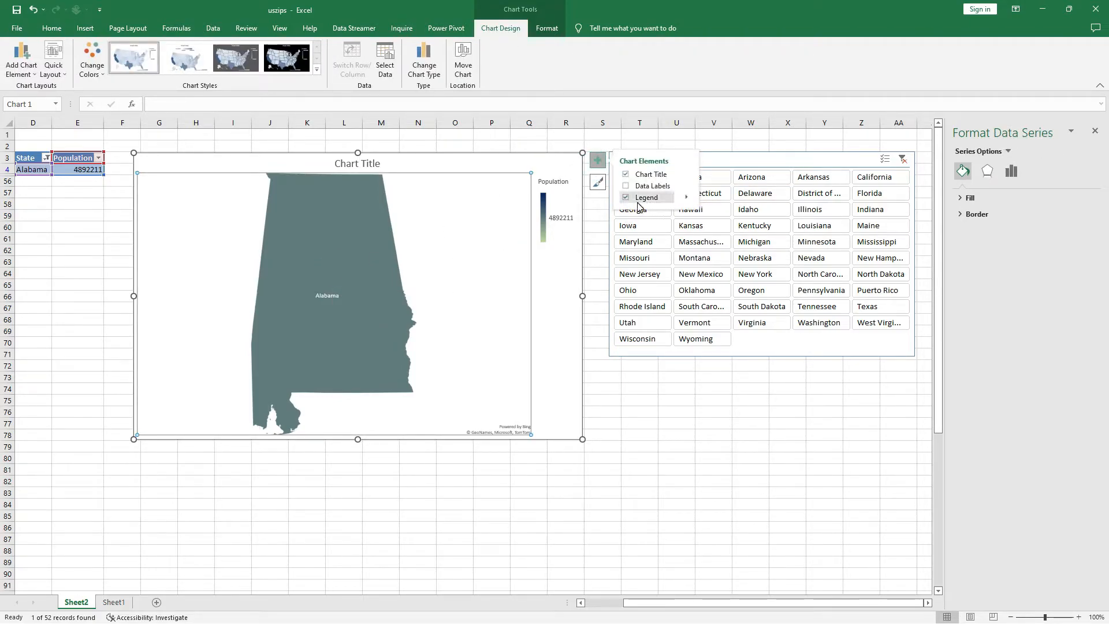
click(626, 185)
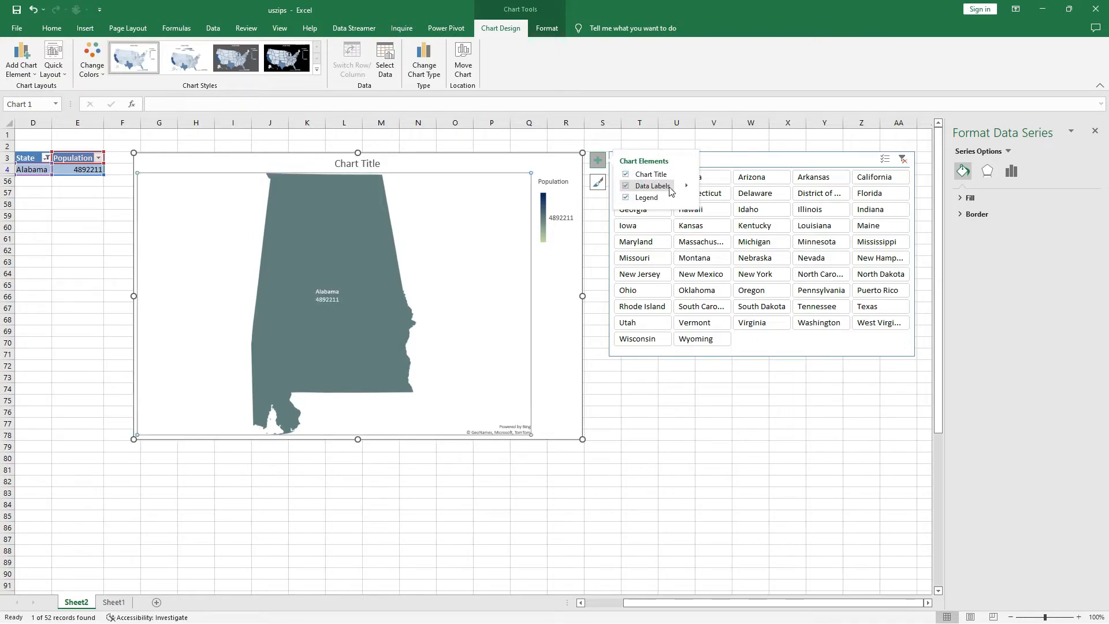
Include the category name alongside the value in the data labels, separated by a space.
click(332, 301)
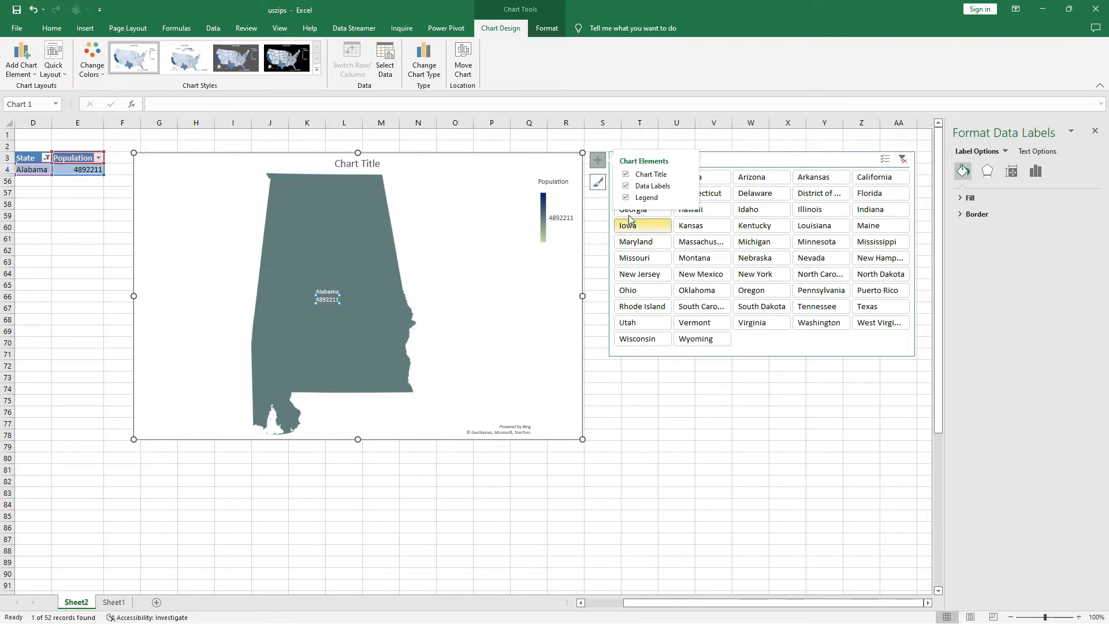
click(687, 187)
click(751, 219)
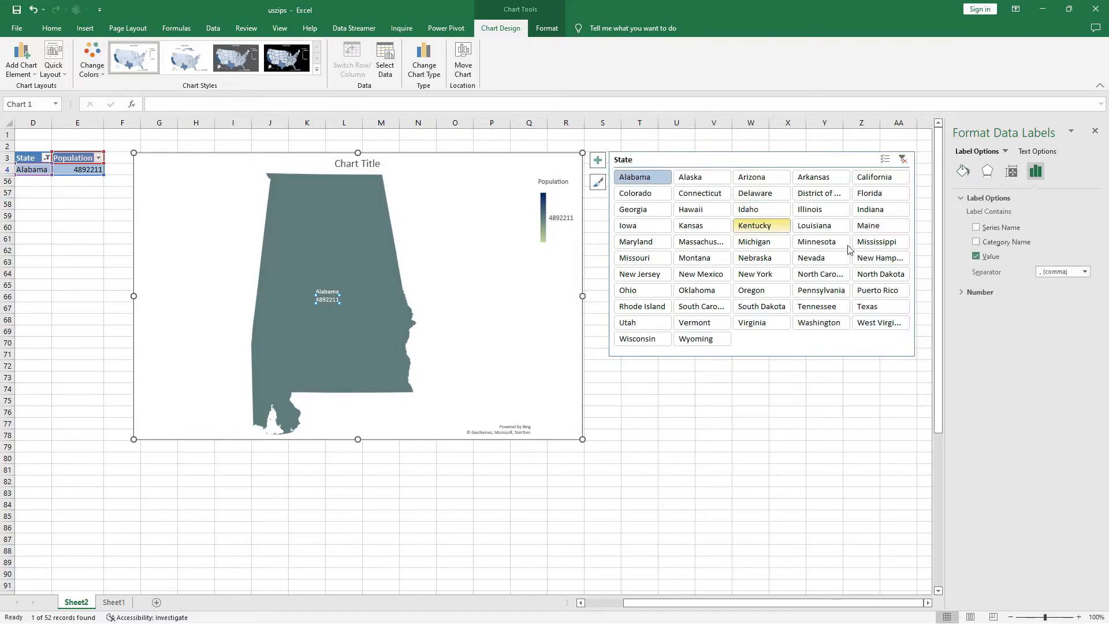
click(976, 243)
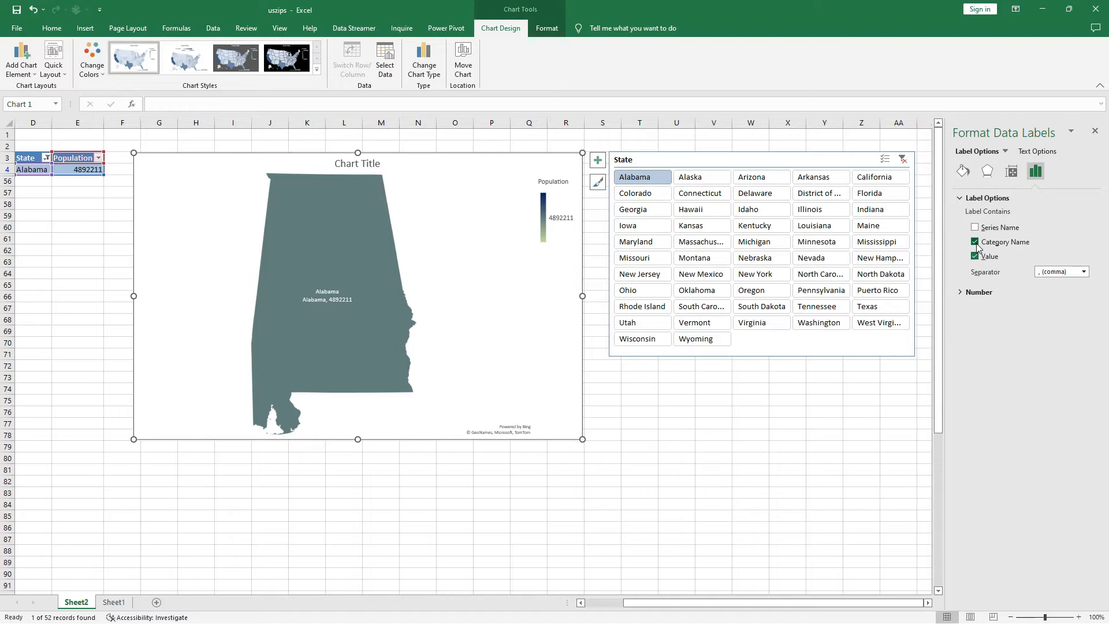
click(1083, 273)
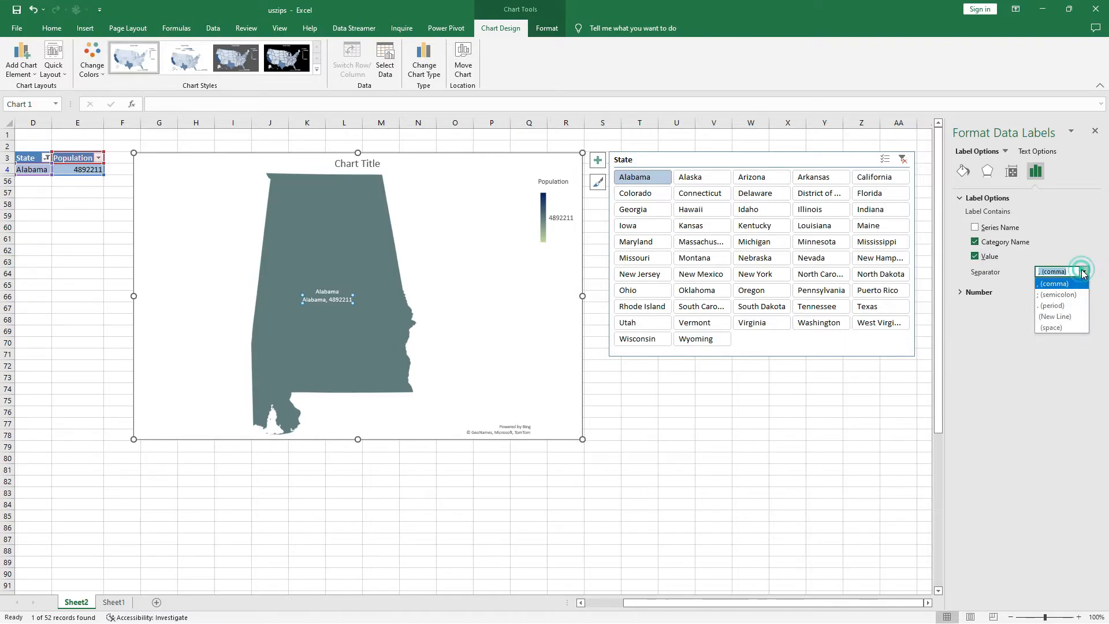
click(1063, 327)
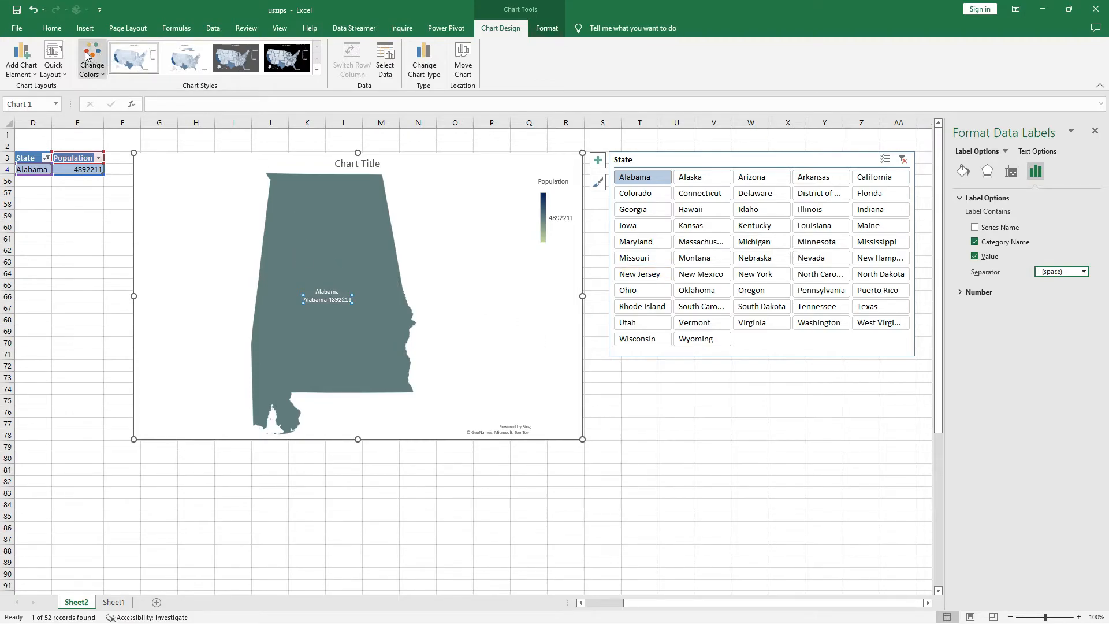
Set the map's data labels to font size 12 and colour their text white.
click(52, 29)
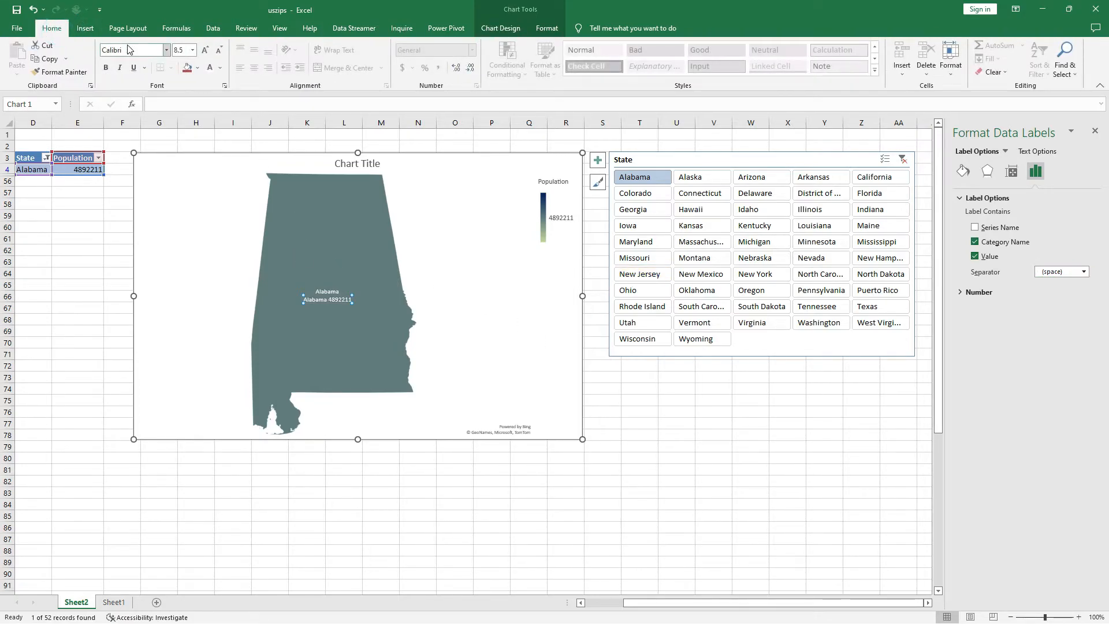
click(193, 51)
click(185, 118)
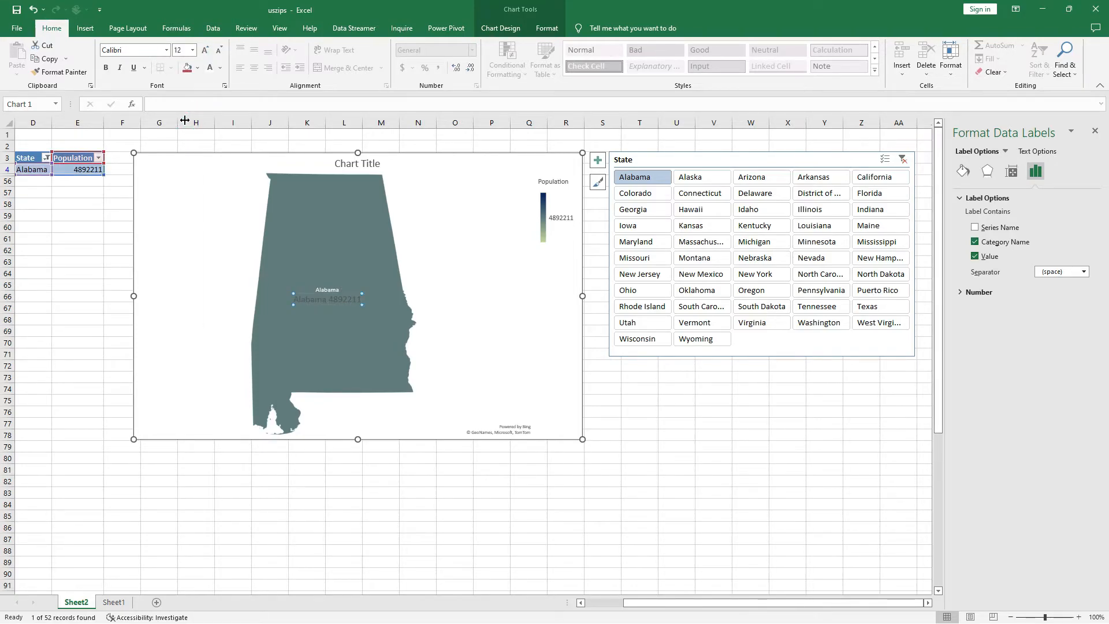
click(220, 71)
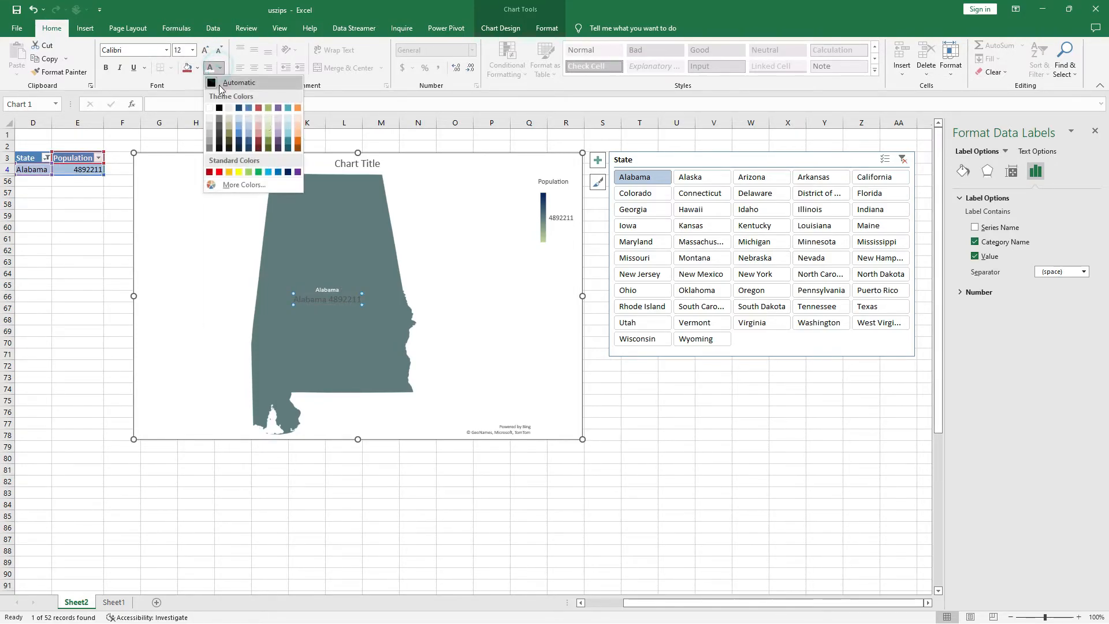
click(212, 104)
click(455, 282)
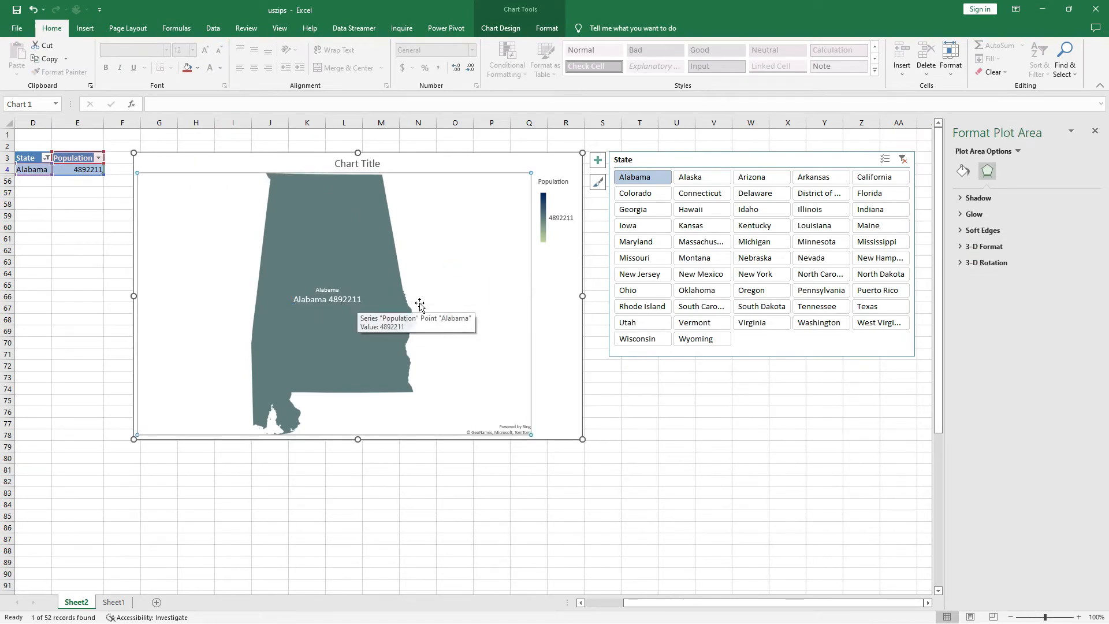
Set the map series' map labels to None to remove the duplicate state name.
click(293, 240)
click(296, 240)
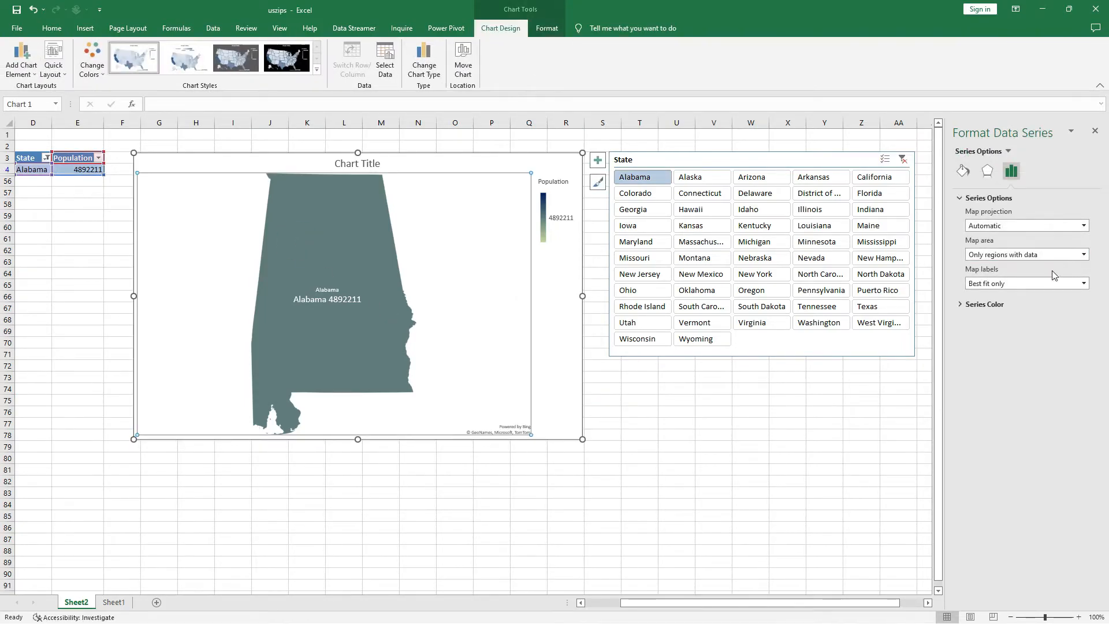
click(1050, 283)
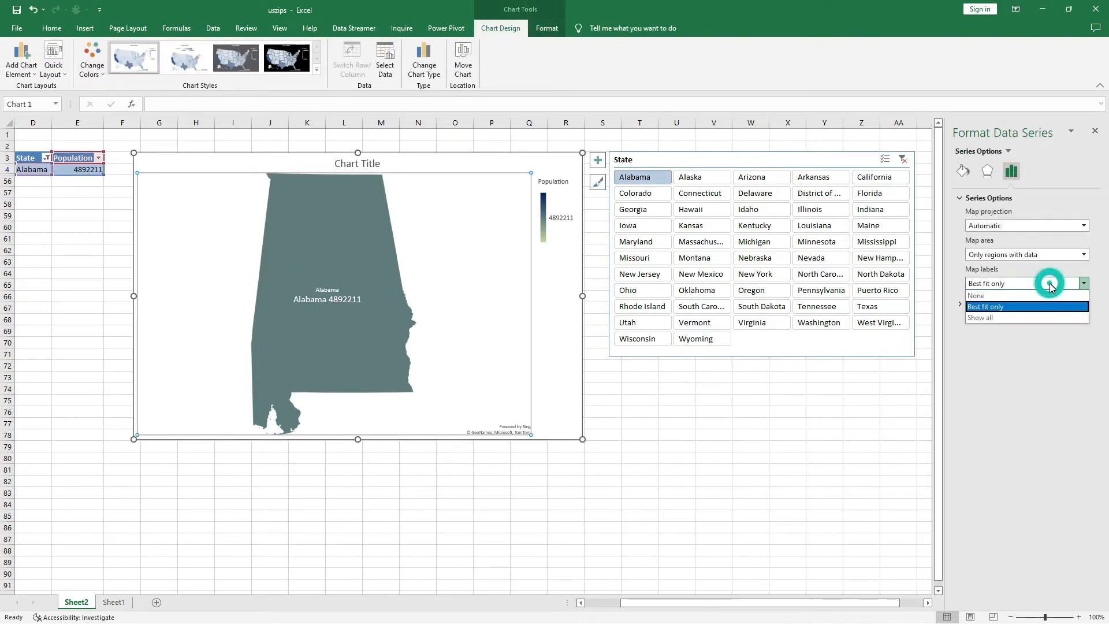
click(1022, 296)
click(872, 411)
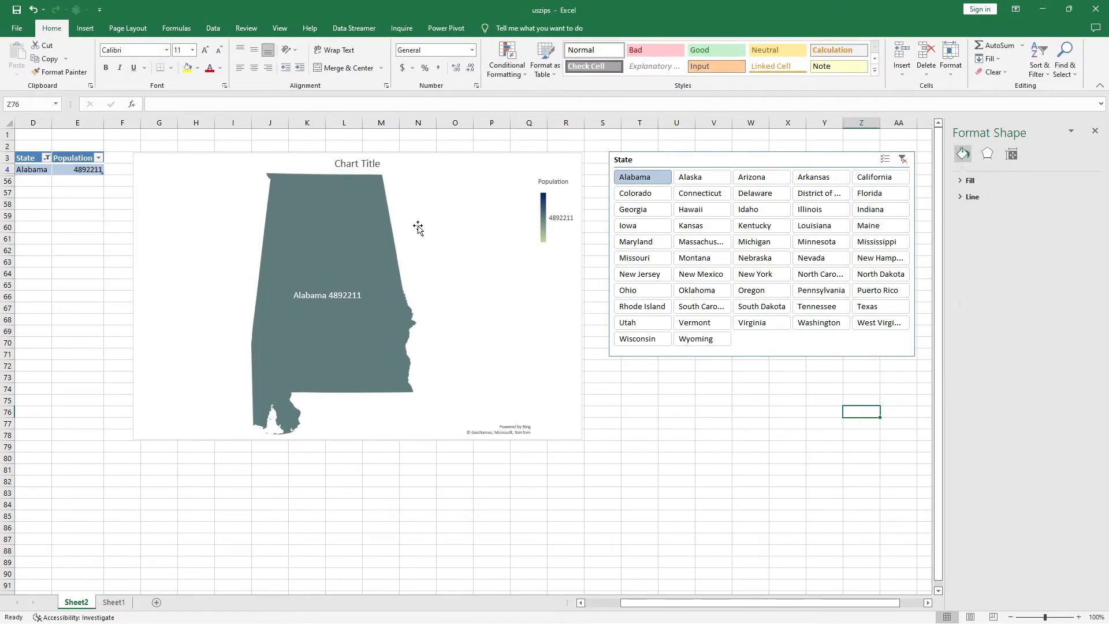
Filter the map with the State slicer to Alaska, Arizona, Arkansas, California and Colorado in turn.
click(693, 181)
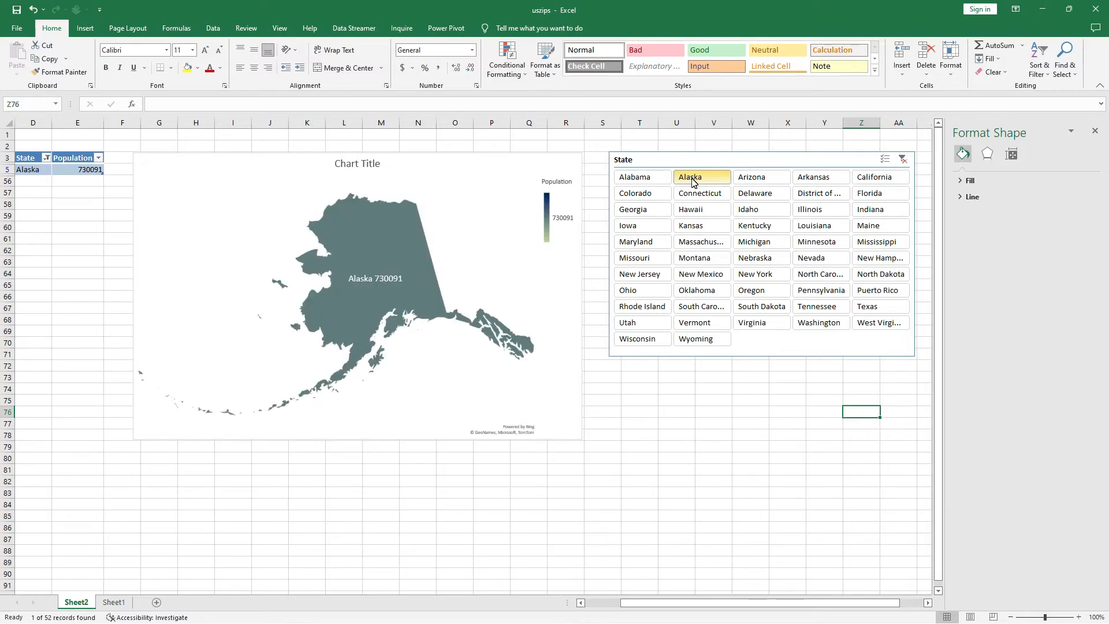
click(754, 180)
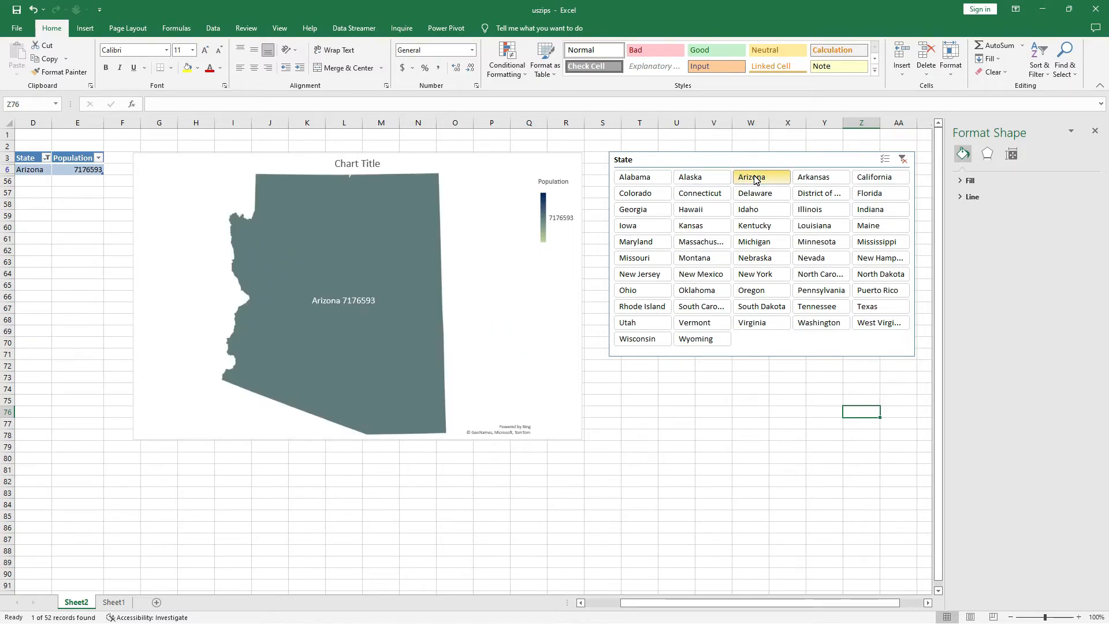
click(829, 182)
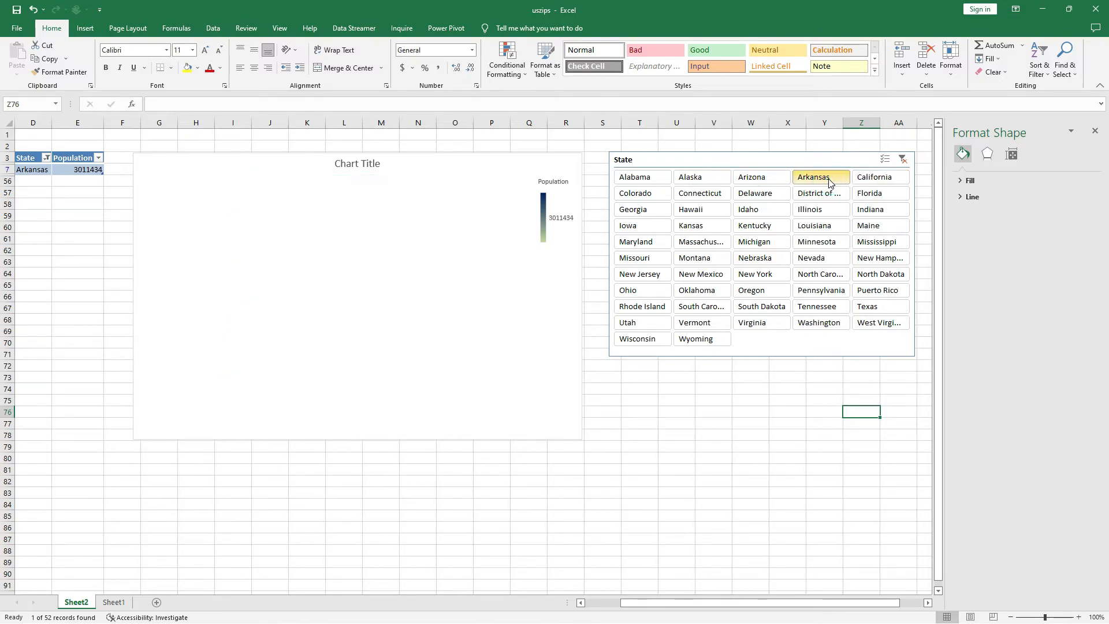
click(890, 182)
click(628, 194)
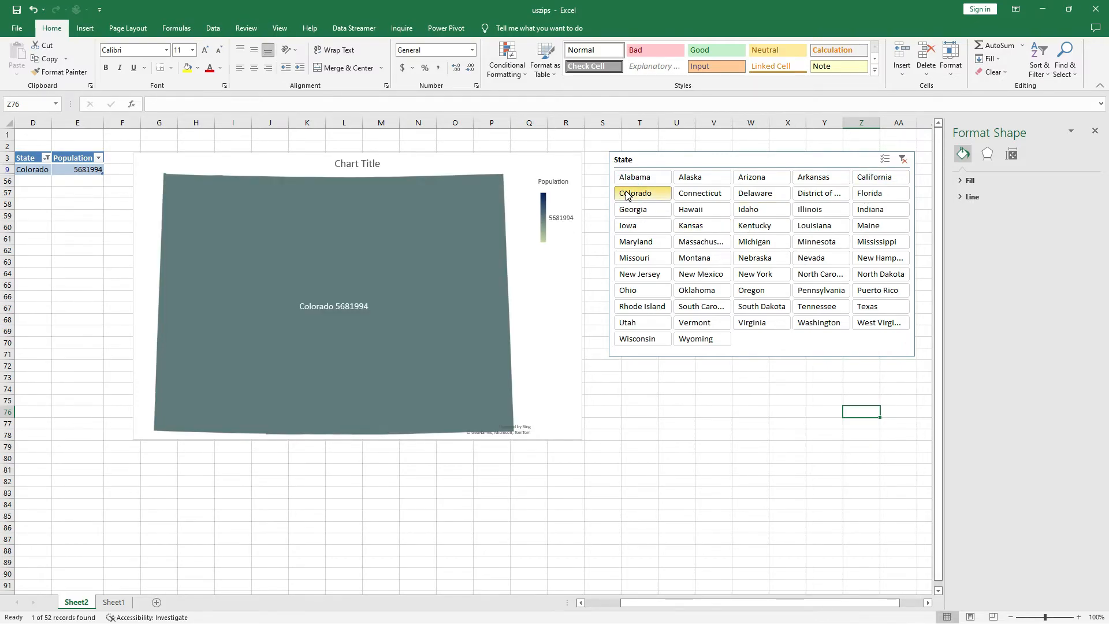
Filter the map with the State slicer to Connecticut, California, Florida and West Virginia in turn.
click(686, 196)
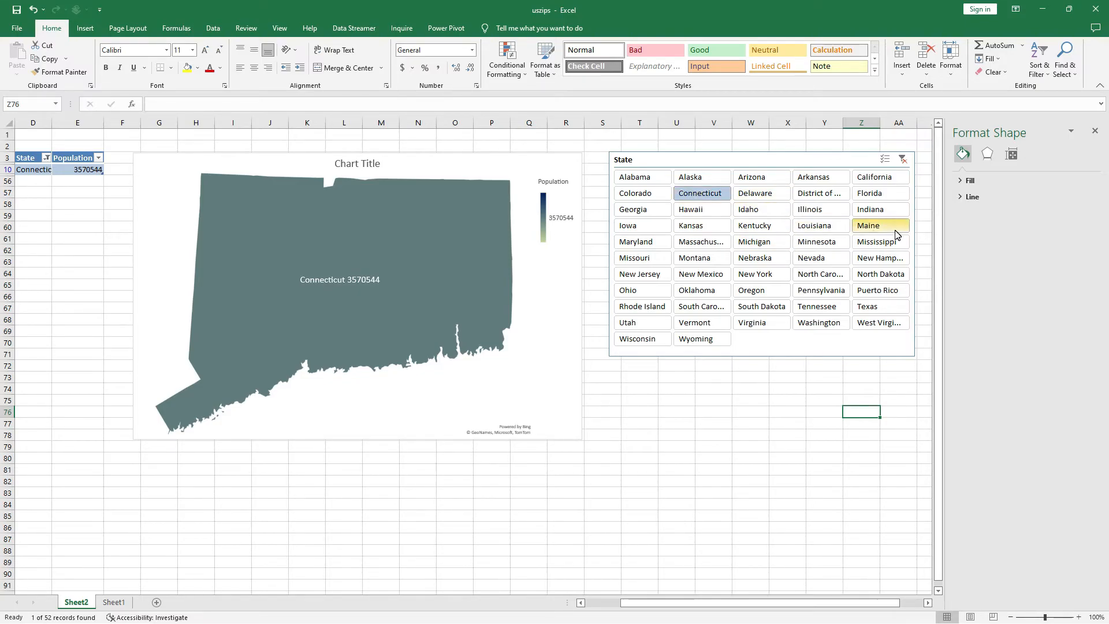
click(875, 177)
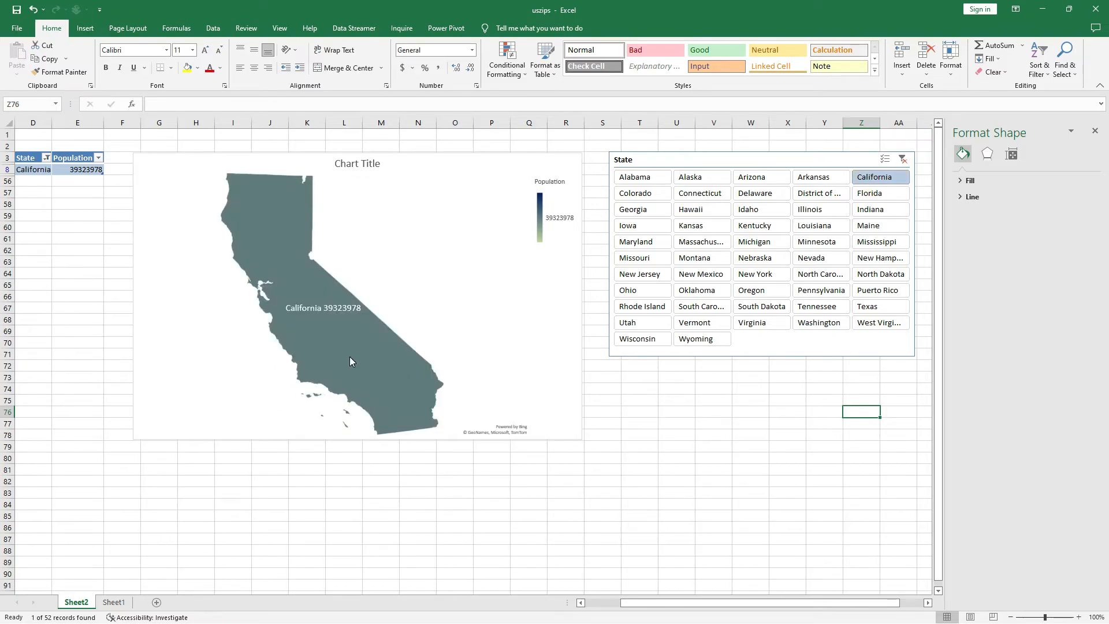
click(879, 196)
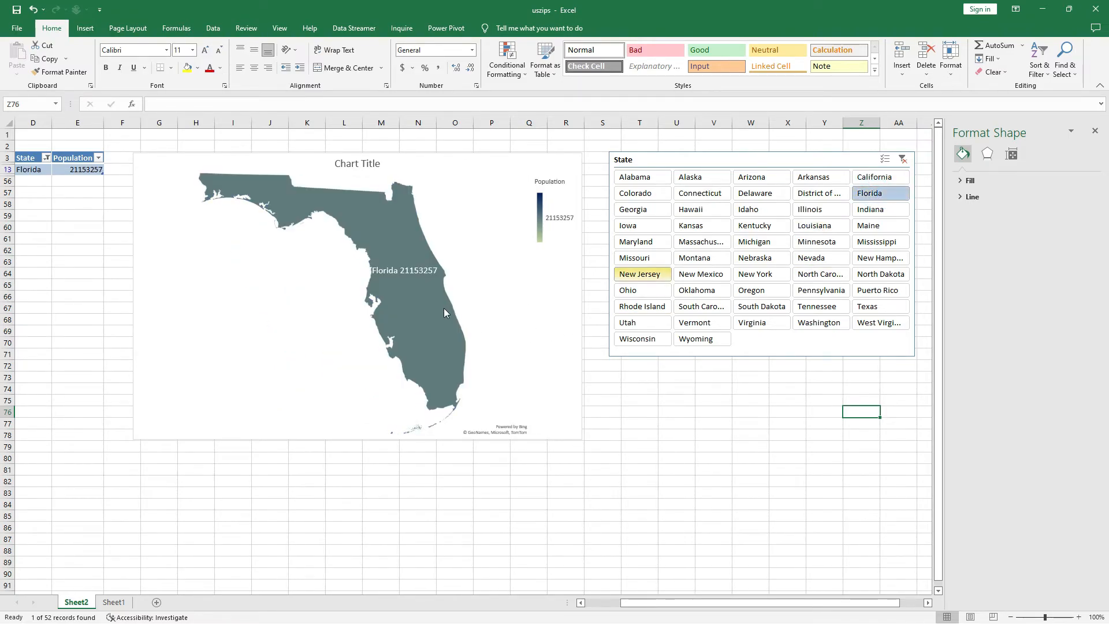
click(882, 324)
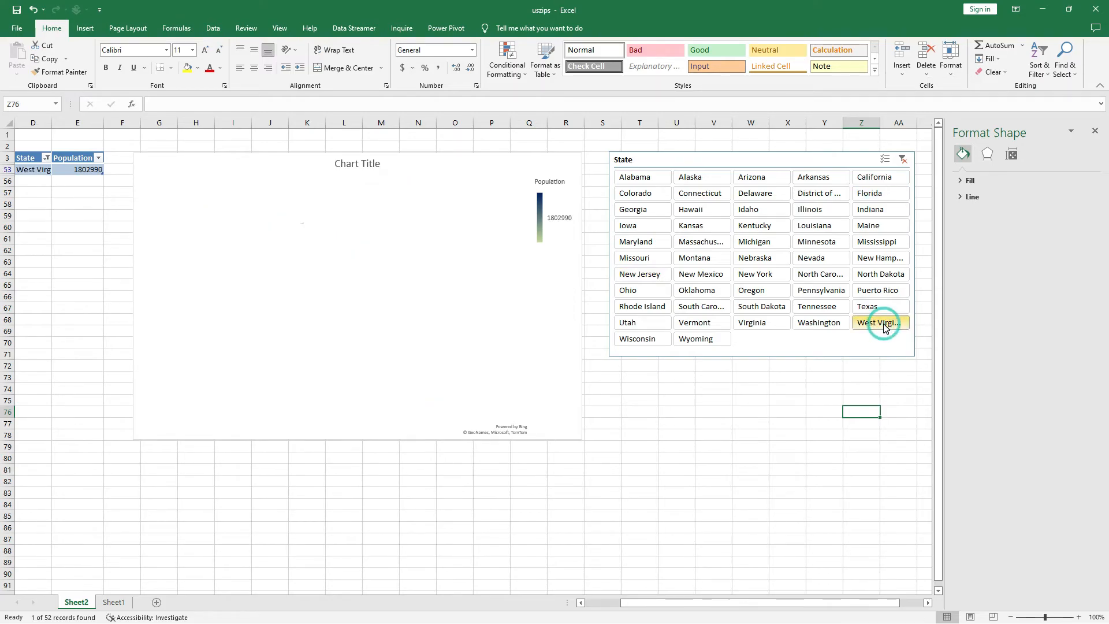
Clear the State slicer's filter to show all states on the map and look over the whole chart.
click(902, 159)
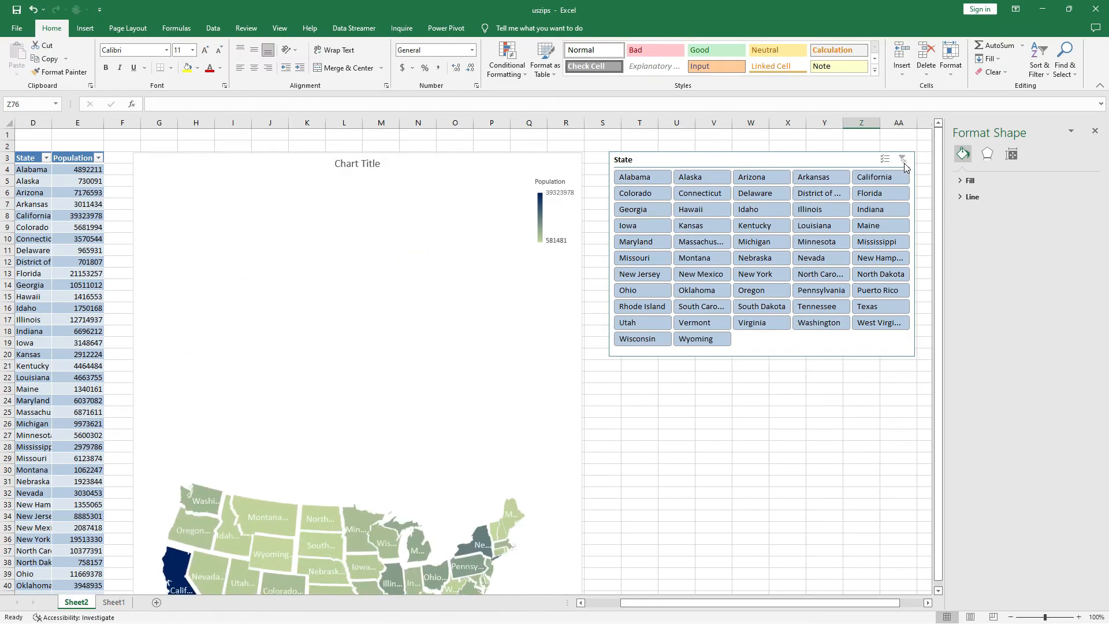
scroll(488, 402, down, 5)
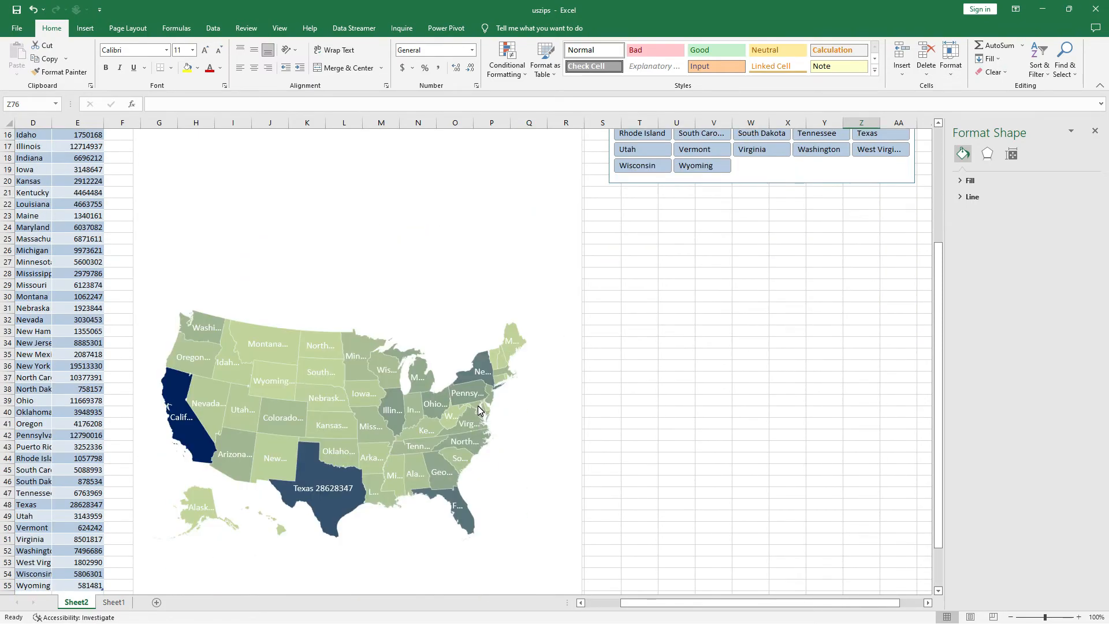
scroll(478, 408, up, 2)
scroll(478, 407, up, 3)
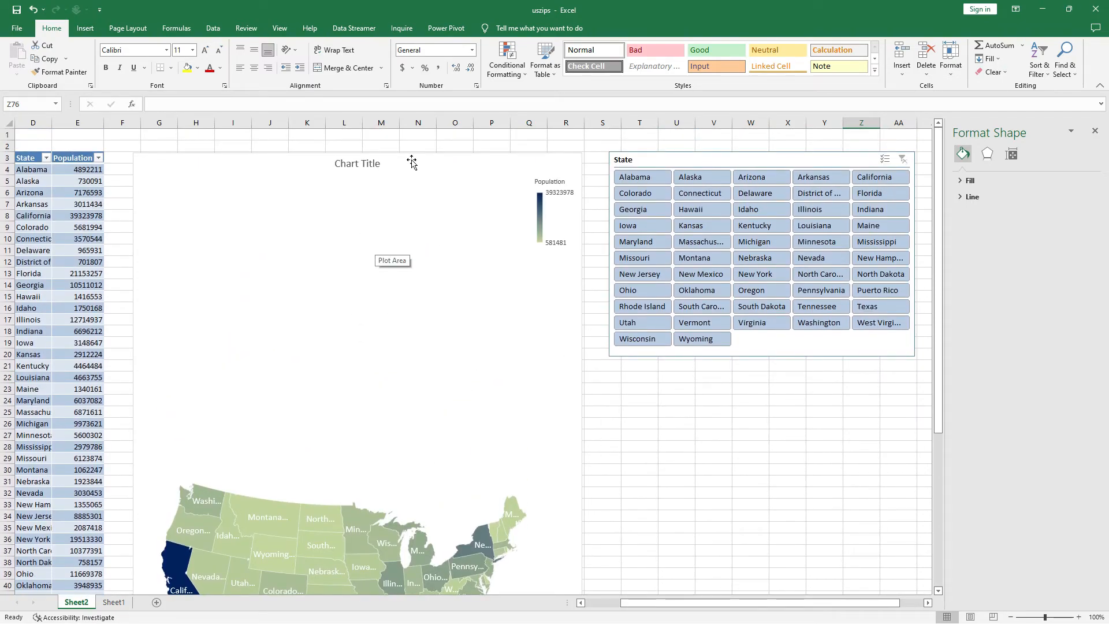
Reduce the map chart's height from its upper edge and move the chart up to start at row 2.
click(421, 194)
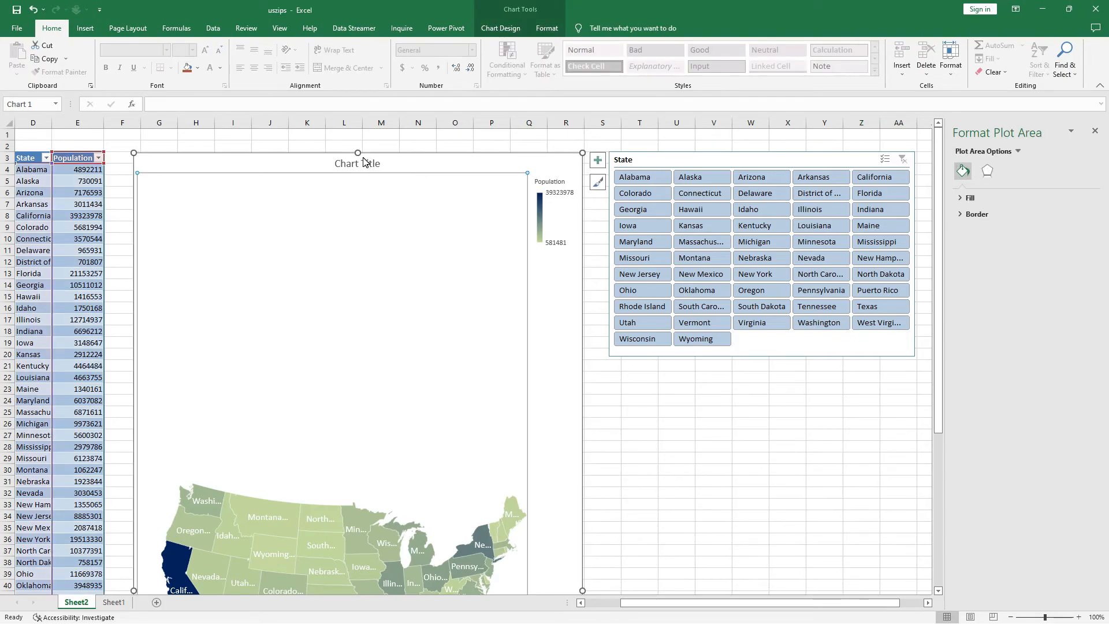
drag(357, 152, 347, 301)
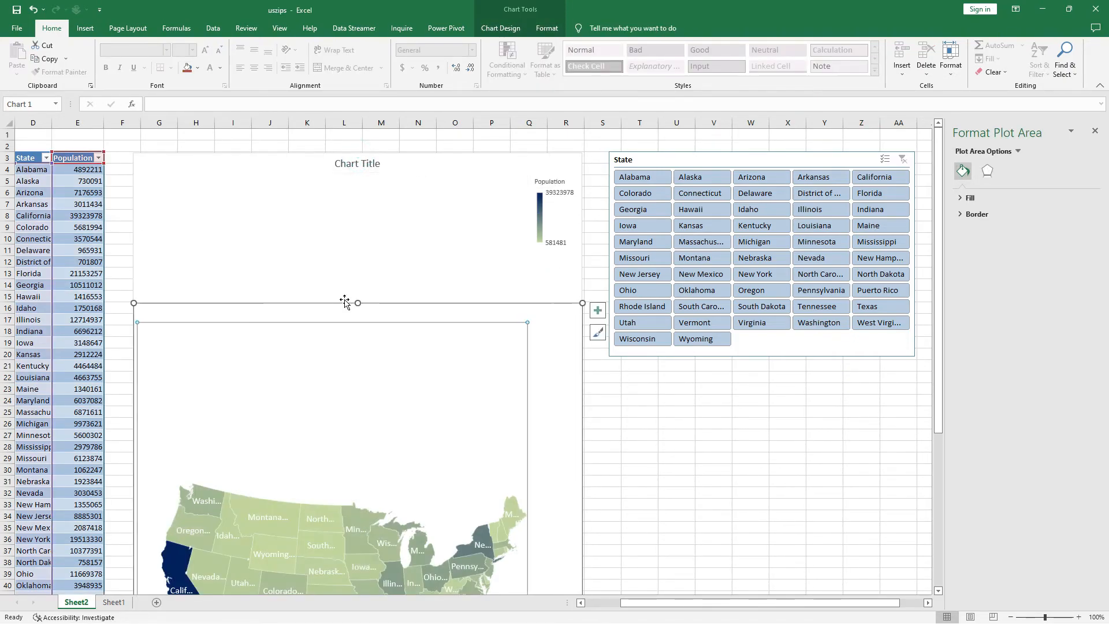
click(460, 312)
drag(452, 250, 448, 154)
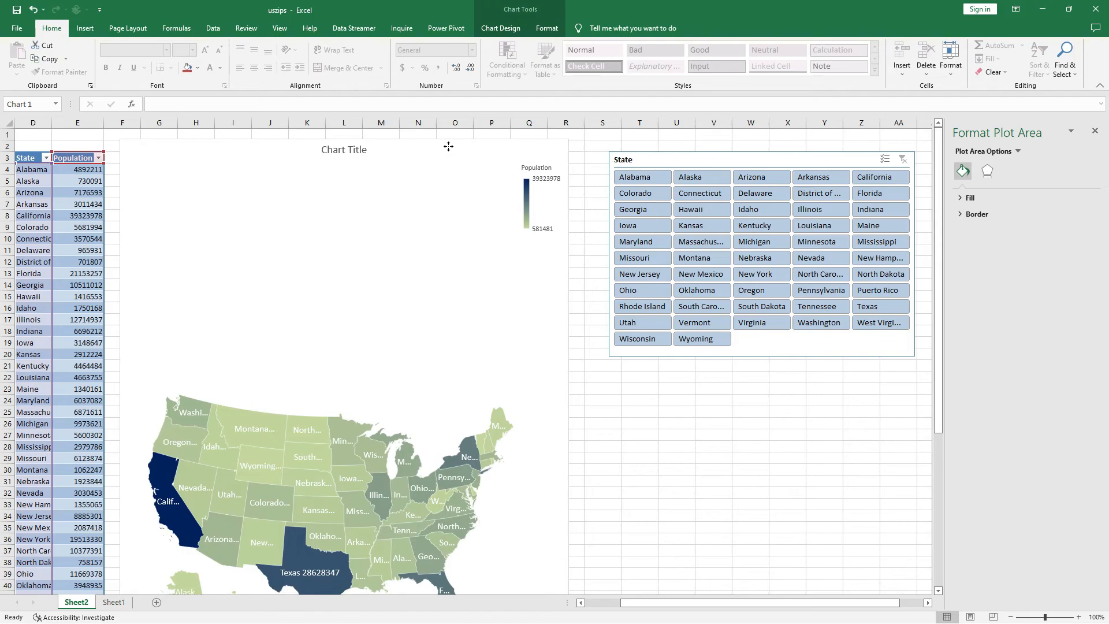
Shorten the map chart from its lower edge so that it ends at about row 47.
scroll(440, 347, down, 3)
scroll(440, 347, down, 6)
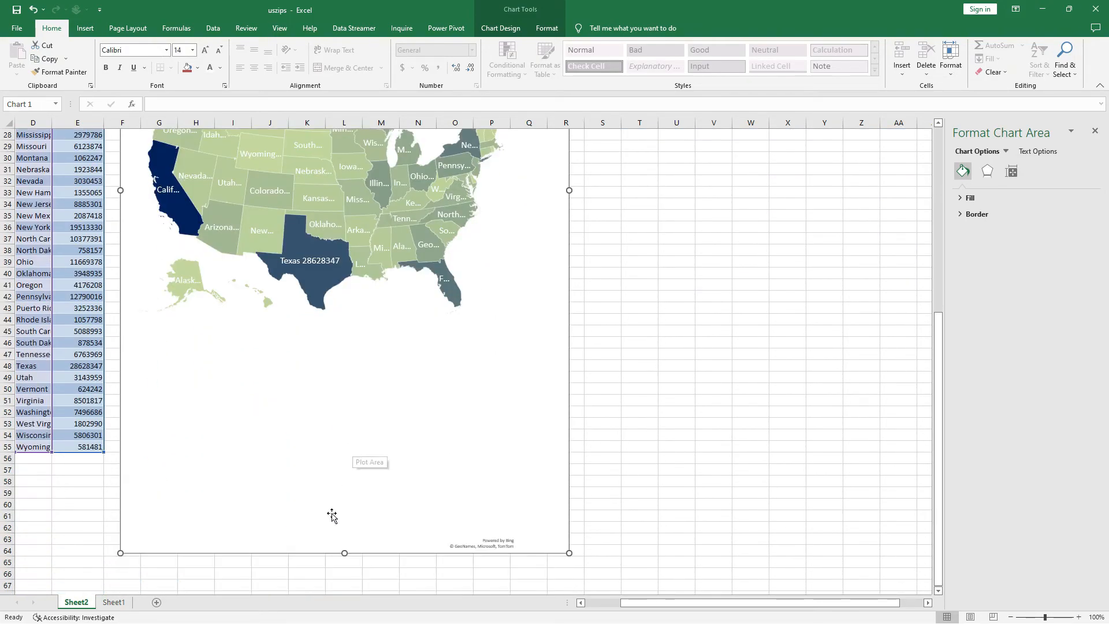
drag(344, 553, 378, 354)
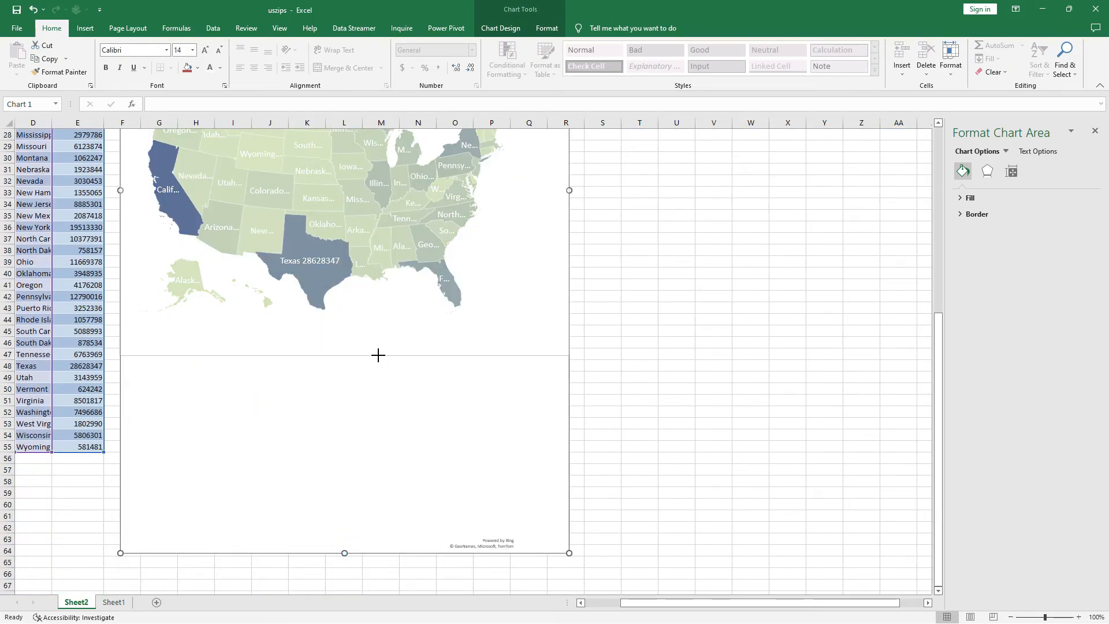
scroll(635, 368, up, 9)
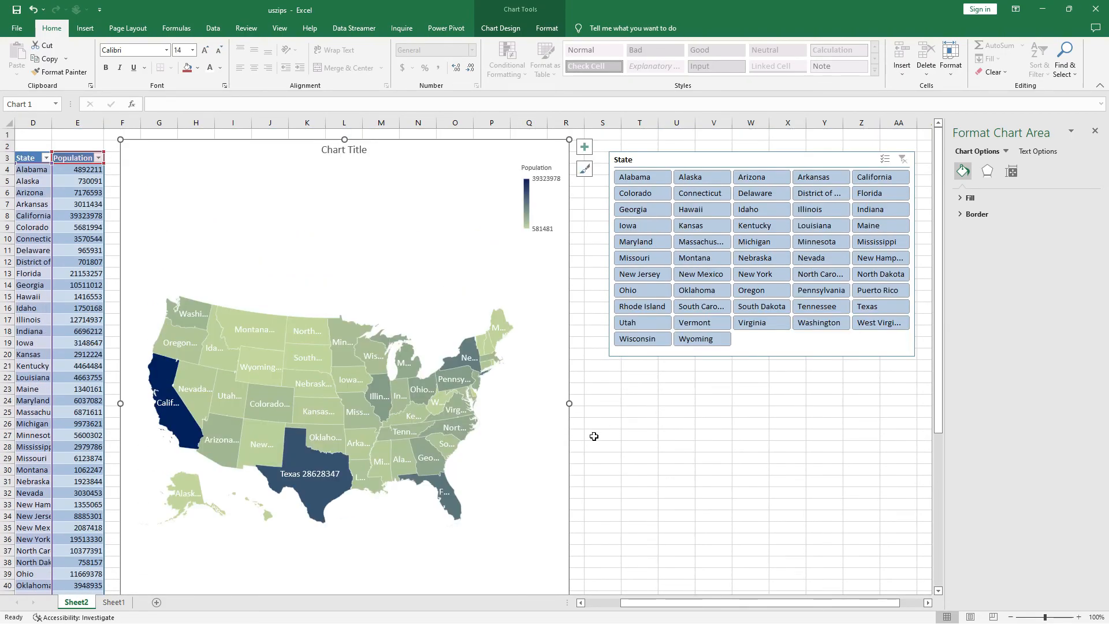
Deselect the chart and filter the map with the State slicer to Ohio.
click(688, 422)
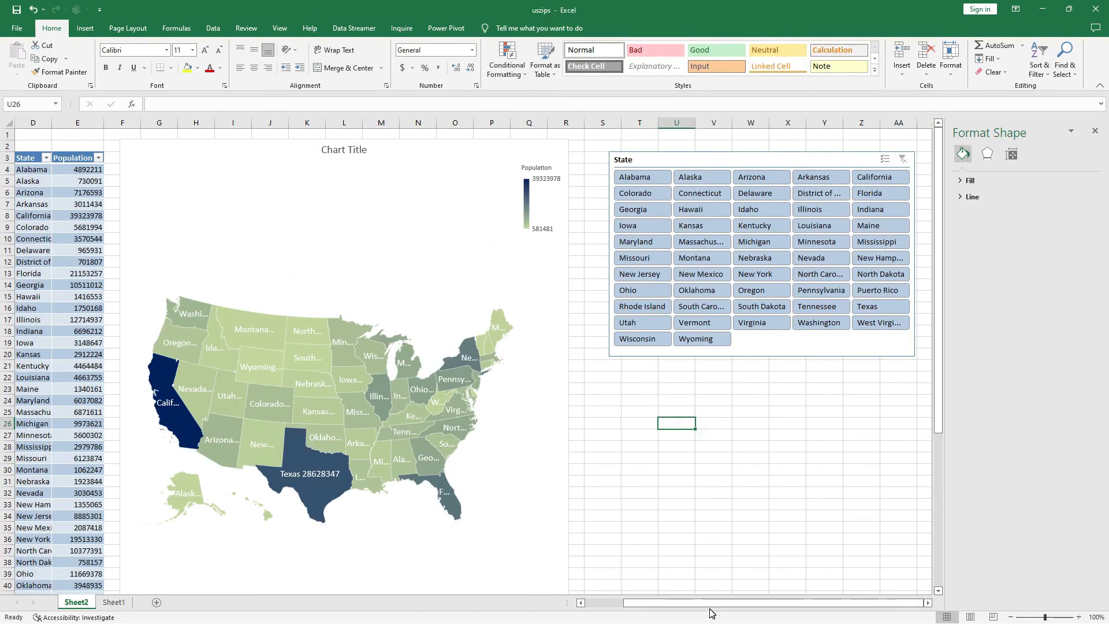
drag(707, 604, 681, 607)
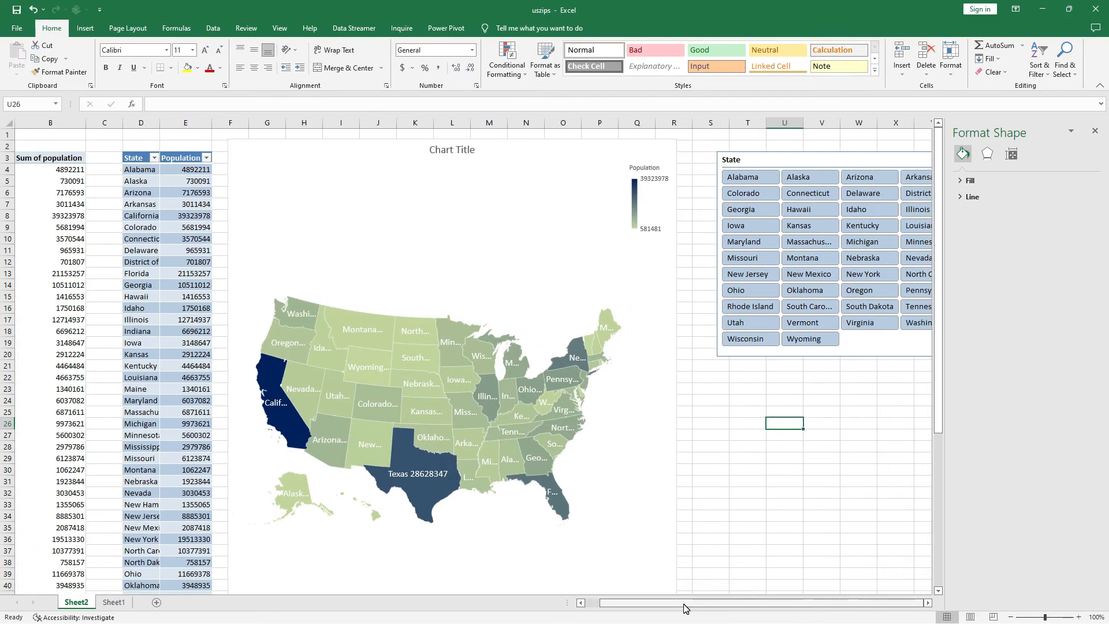
click(737, 290)
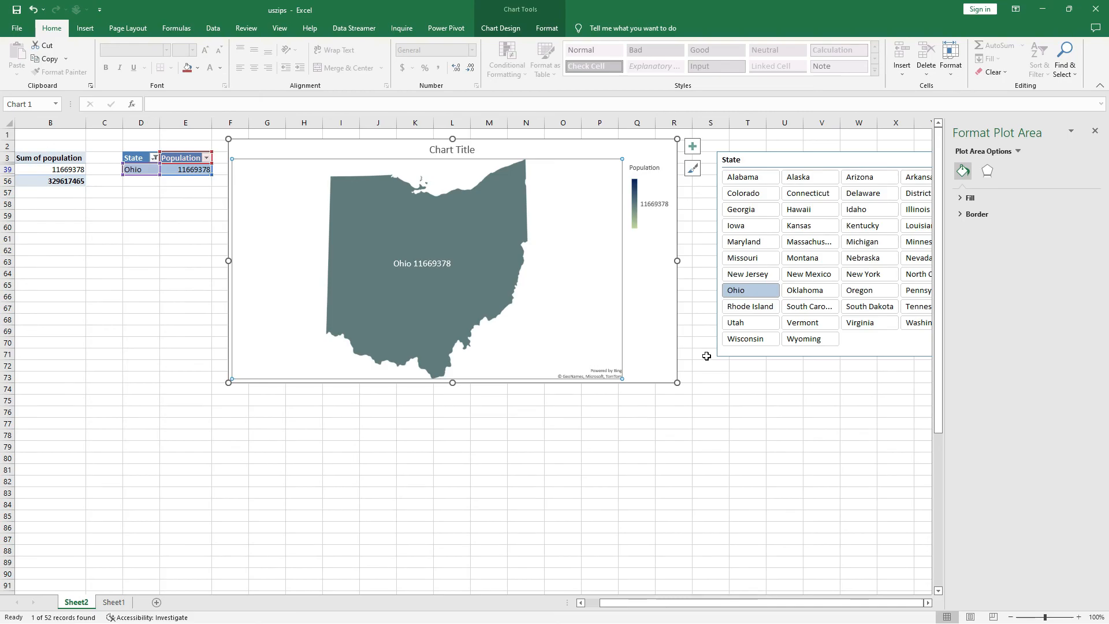